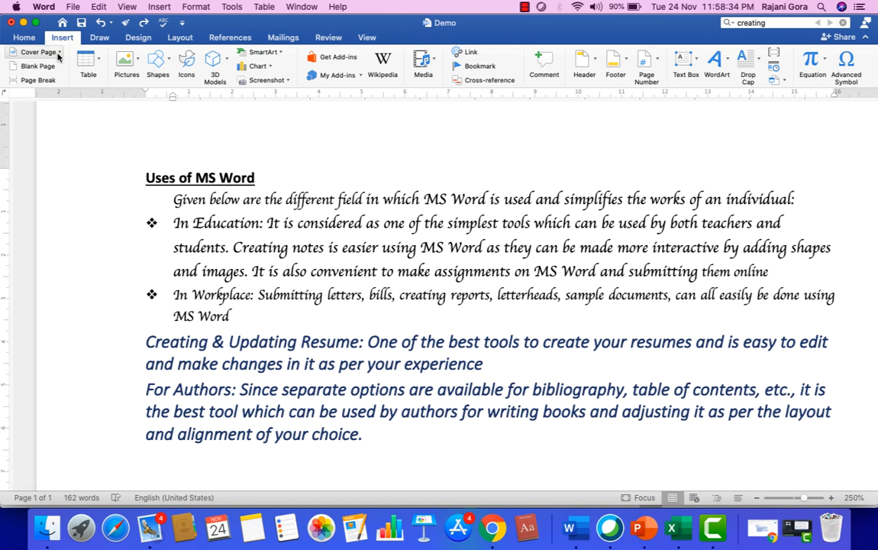
Insert the Feathered design from the cover page gallery.
{"action": "left_click", "coordinate": [58, 55]}
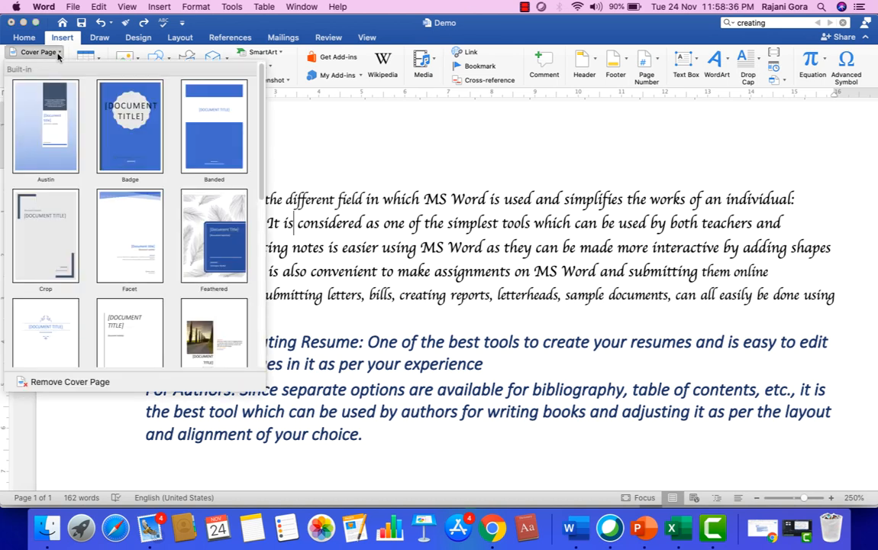
{"action": "scroll", "coordinate": [169, 237], "scroll_direction": "down", "scroll_amount": 3}
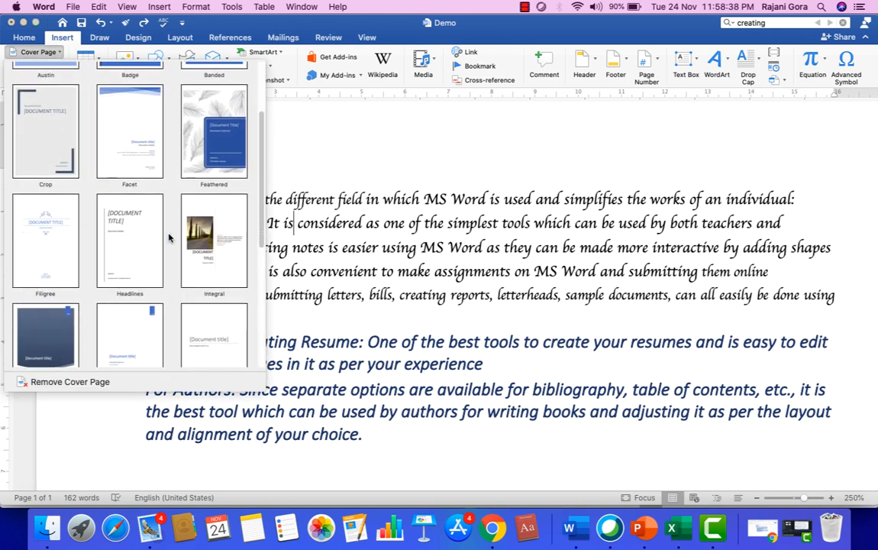
{"action": "scroll", "coordinate": [169, 238], "scroll_direction": "down", "scroll_amount": 5}
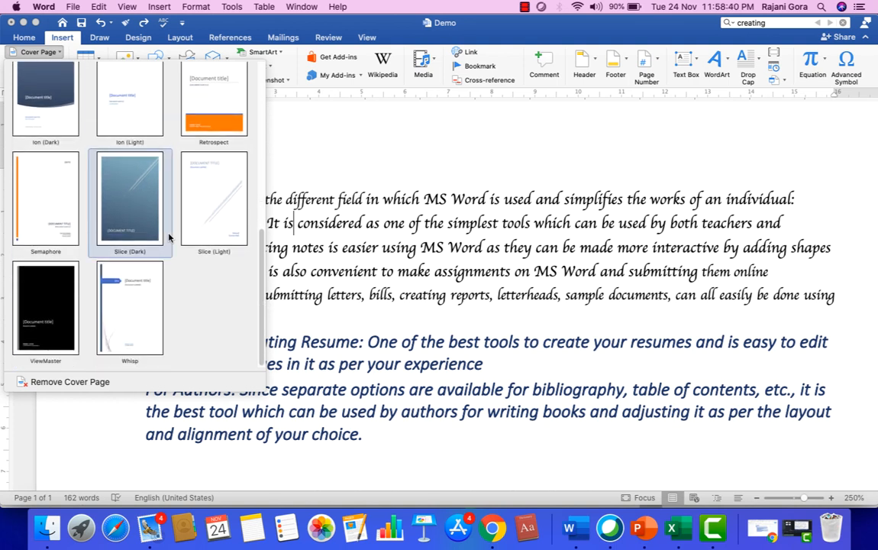
{"action": "scroll", "coordinate": [169, 238], "scroll_direction": "up", "scroll_amount": 2}
{"action": "scroll", "coordinate": [169, 238], "scroll_direction": "up", "scroll_amount": 4}
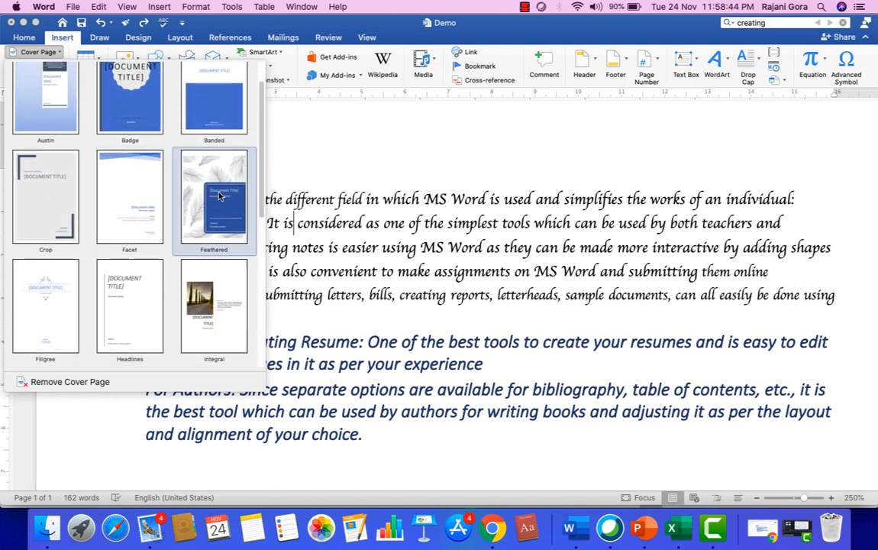
{"action": "left_click", "coordinate": [219, 197]}
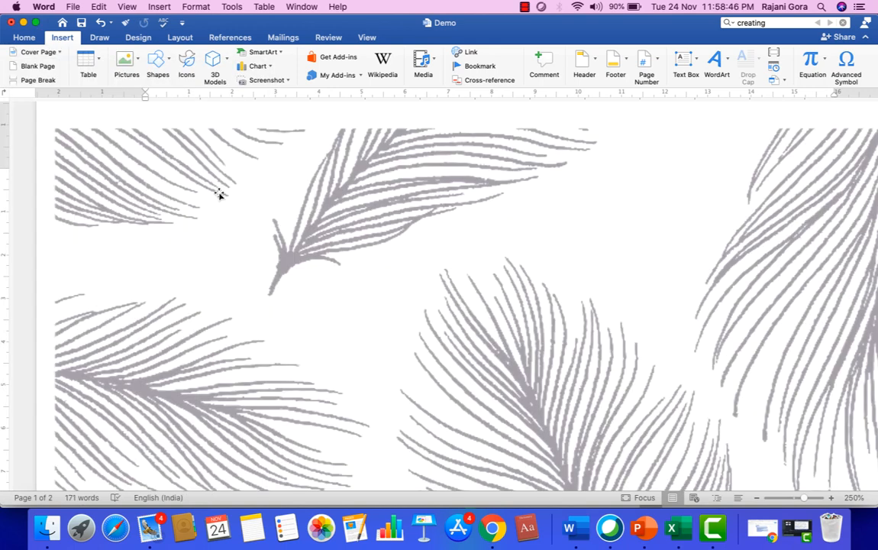
Scroll through the new cover page and its company-name placeholder.
{"action": "scroll", "coordinate": [351, 241], "scroll_direction": "down", "scroll_amount": 5}
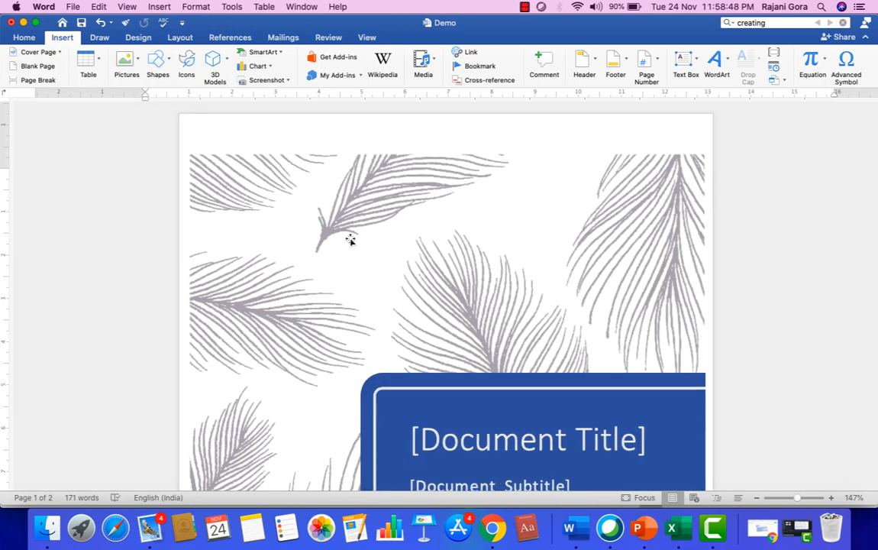
{"action": "scroll", "coordinate": [351, 240], "scroll_direction": "down", "scroll_amount": 5}
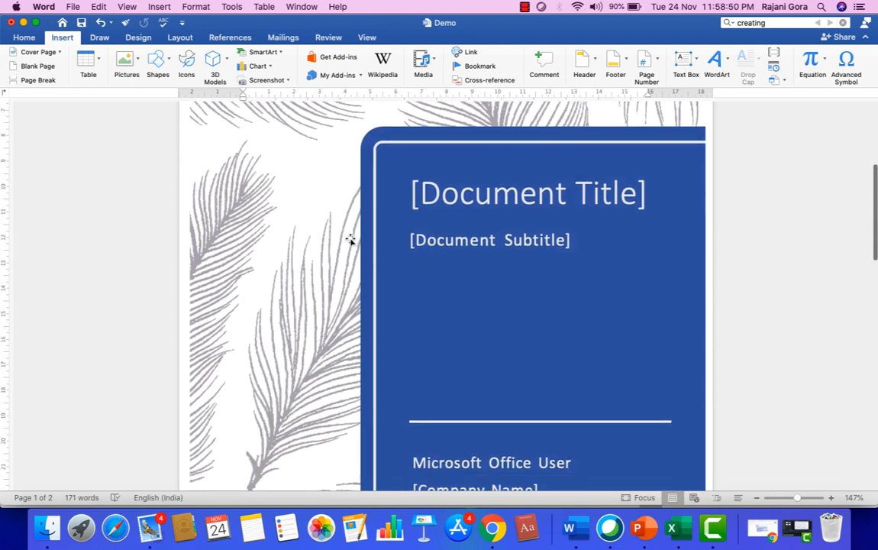
{"action": "scroll", "coordinate": [350, 241], "scroll_direction": "down", "scroll_amount": 3}
{"action": "scroll", "coordinate": [350, 242], "scroll_direction": "up", "scroll_amount": 3}
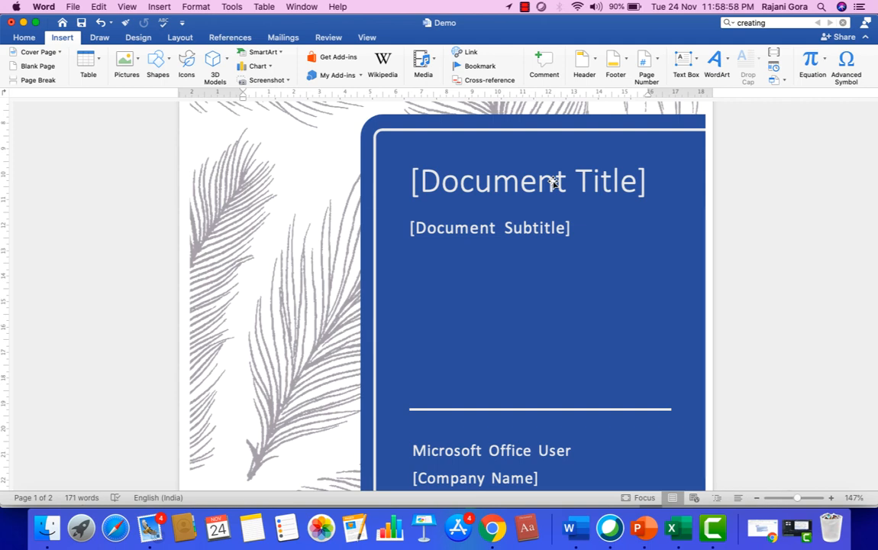
{"action": "scroll", "coordinate": [554, 182], "scroll_direction": "down", "scroll_amount": 2}
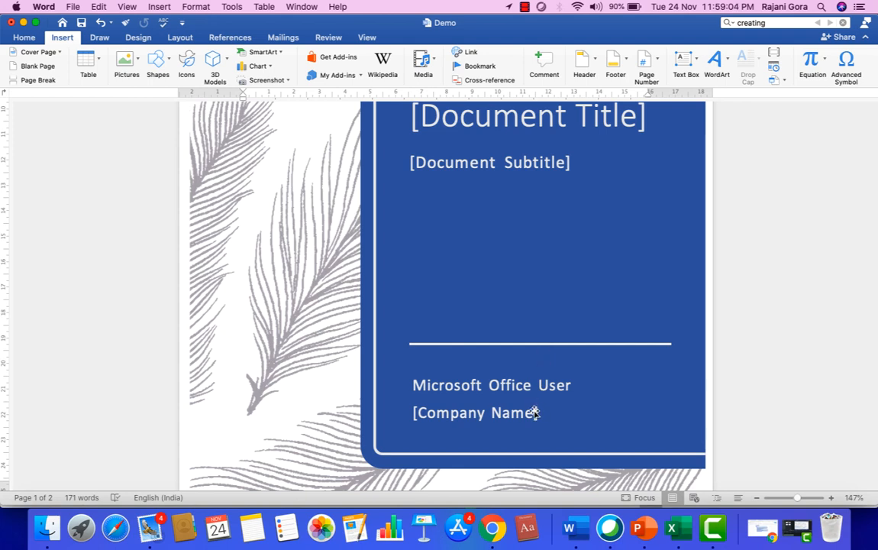
{"action": "scroll", "coordinate": [535, 413], "scroll_direction": "down", "scroll_amount": 3}
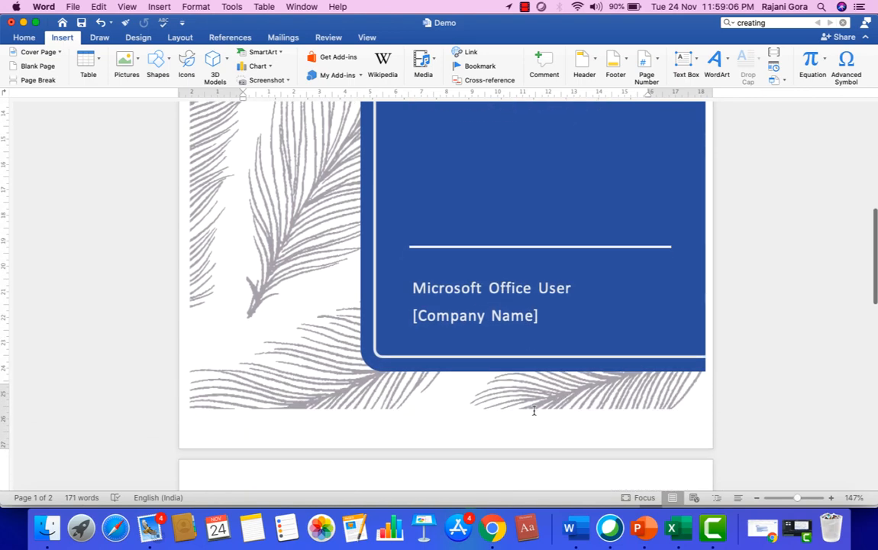
{"action": "scroll", "coordinate": [534, 411], "scroll_direction": "down", "scroll_amount": 5}
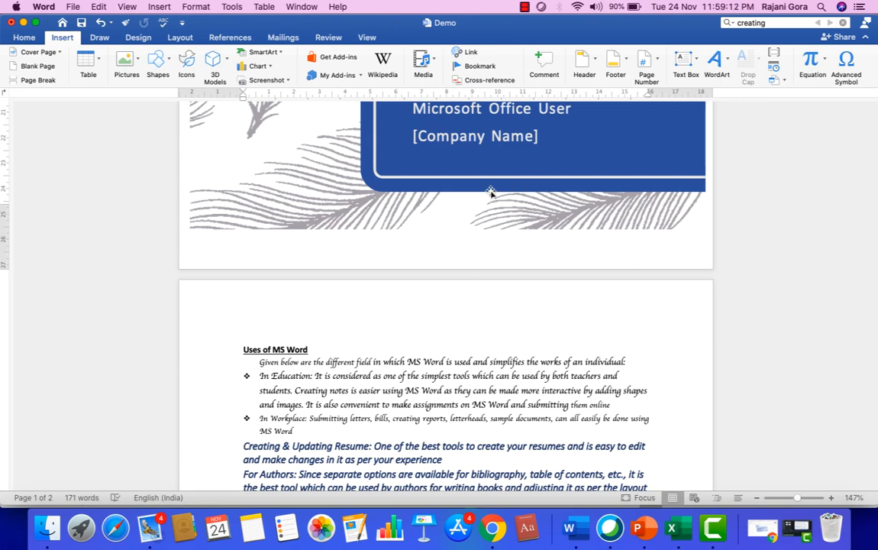
{"action": "scroll", "coordinate": [485, 355], "scroll_direction": "down", "scroll_amount": 7}
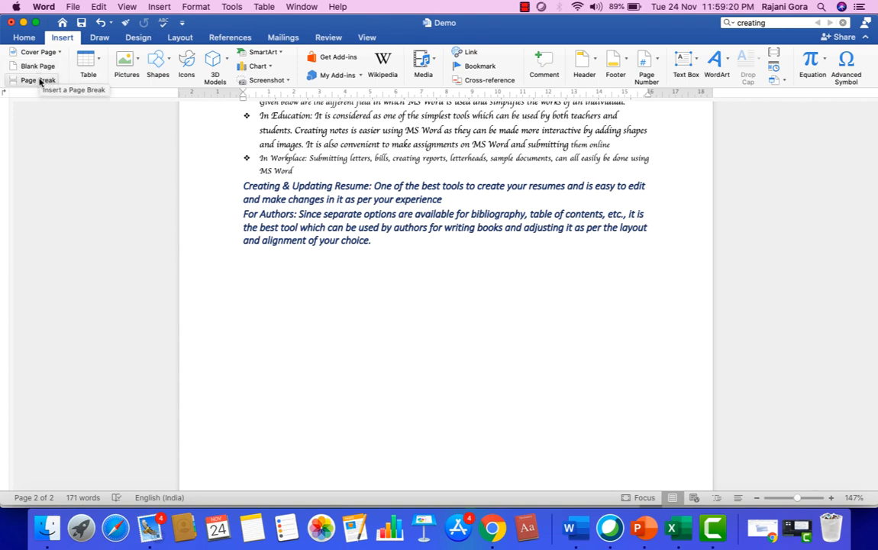
Add a page break after 'MS Word' in the In Workplace bullet, moving the resume and authors paragraphs to a new page.
{"action": "scroll", "coordinate": [321, 176], "scroll_direction": "up", "scroll_amount": 3}
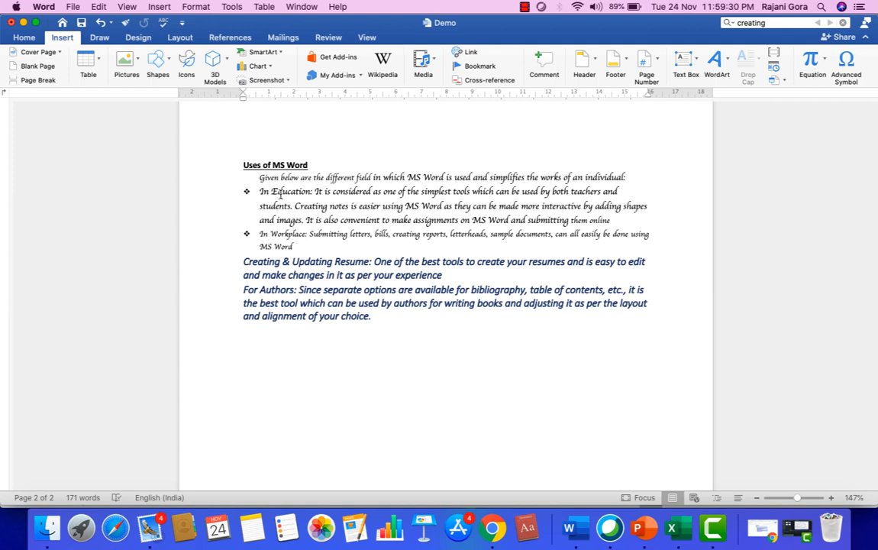
{"action": "left_click", "coordinate": [307, 243]}
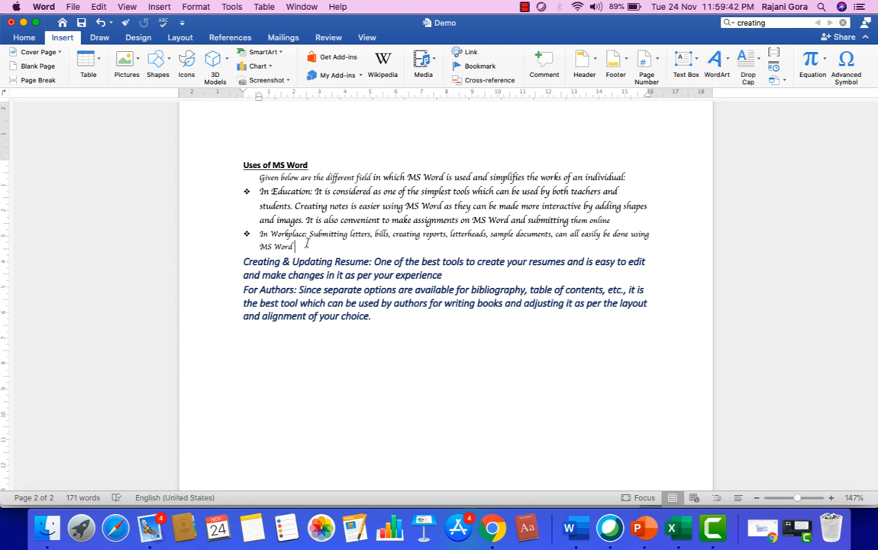
{"action": "left_click", "coordinate": [39, 80]}
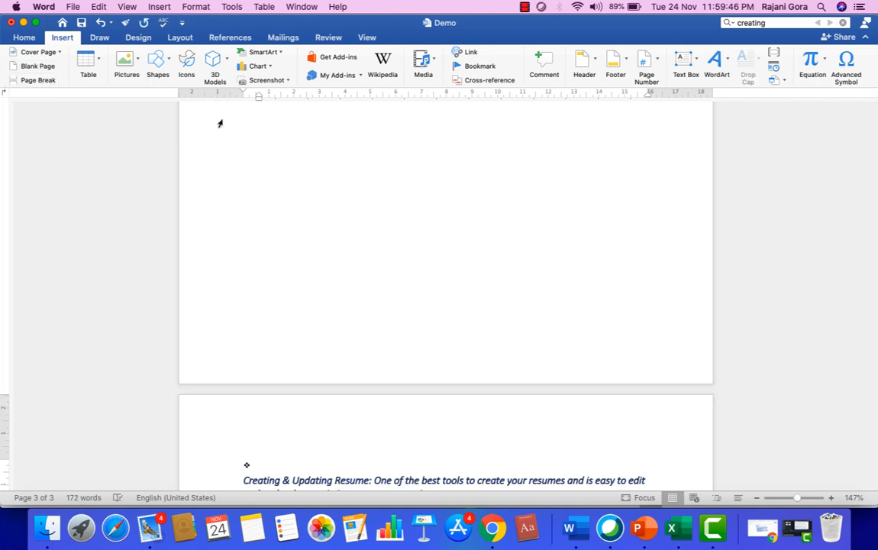
{"action": "scroll", "coordinate": [386, 246], "scroll_direction": "up", "scroll_amount": 3}
{"action": "scroll", "coordinate": [385, 247], "scroll_direction": "up", "scroll_amount": 10}
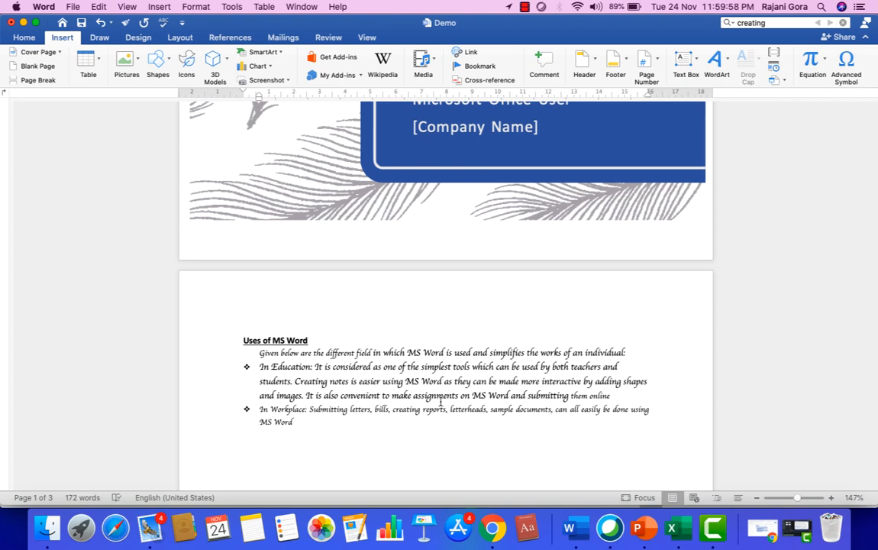
{"action": "scroll", "coordinate": [441, 401], "scroll_direction": "down", "scroll_amount": 10}
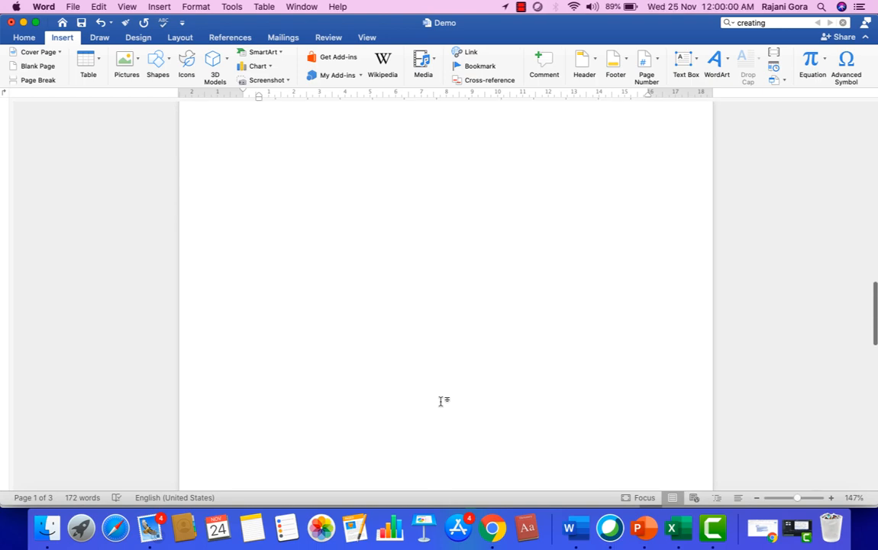
{"action": "scroll", "coordinate": [440, 401], "scroll_direction": "down", "scroll_amount": 8}
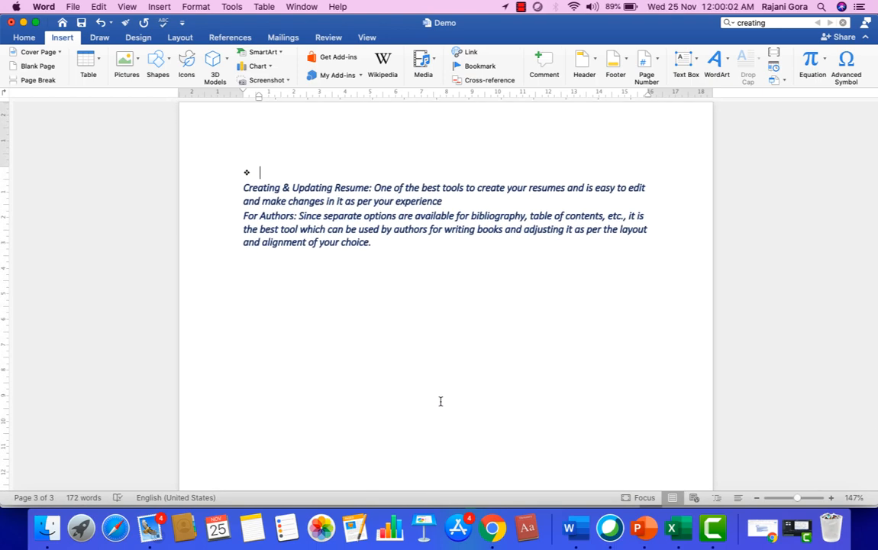
{"action": "scroll", "coordinate": [440, 401], "scroll_direction": "down", "scroll_amount": 3}
{"action": "scroll", "coordinate": [440, 401], "scroll_direction": "up", "scroll_amount": 3}
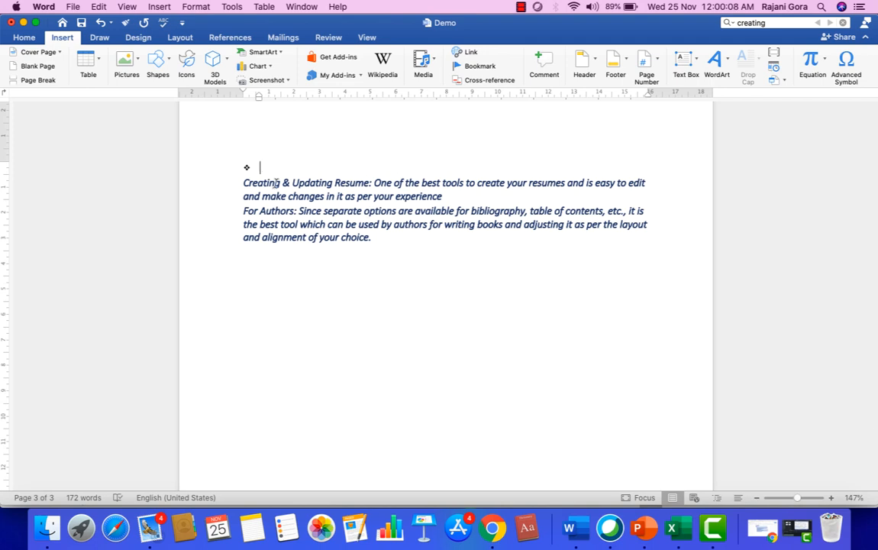
{"action": "scroll", "coordinate": [276, 184], "scroll_direction": "up", "scroll_amount": 10}
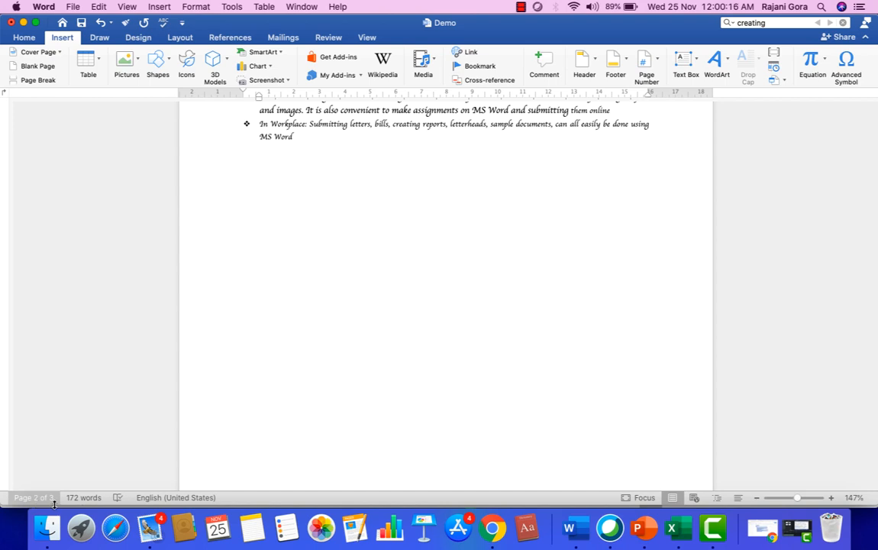
{"action": "scroll", "coordinate": [255, 286], "scroll_direction": "up", "scroll_amount": 2}
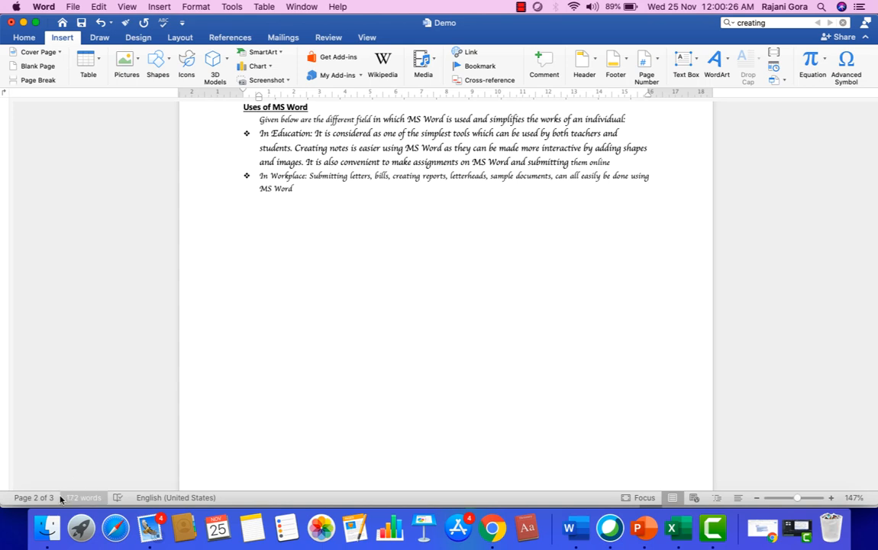
Insert a blank page before the Creating & Updating Resume text and review all four pages.
{"action": "left_click", "coordinate": [37, 71]}
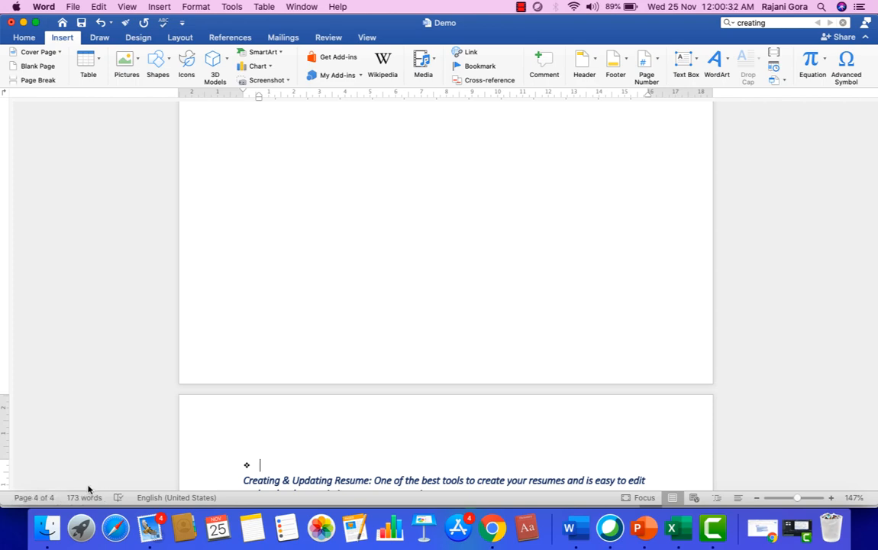
{"action": "scroll", "coordinate": [384, 265], "scroll_direction": "up", "scroll_amount": 20}
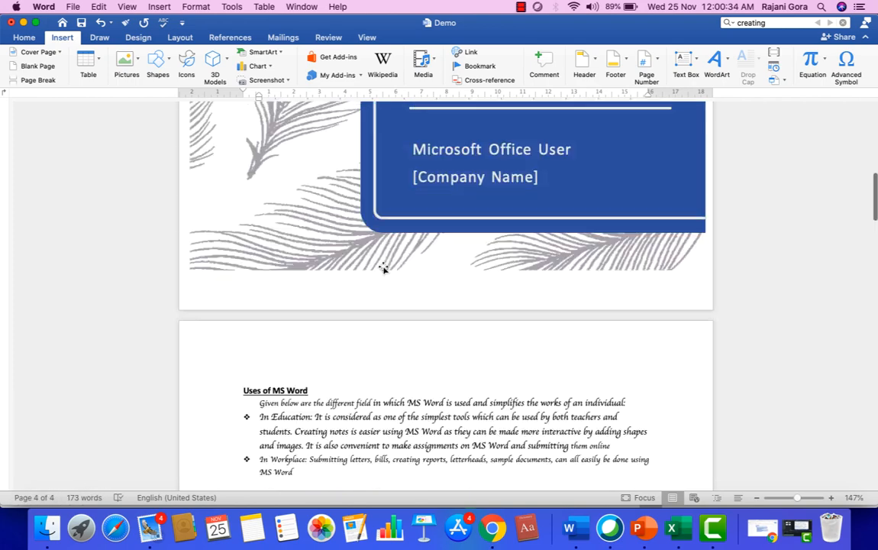
{"action": "scroll", "coordinate": [383, 267], "scroll_direction": "down", "scroll_amount": 15}
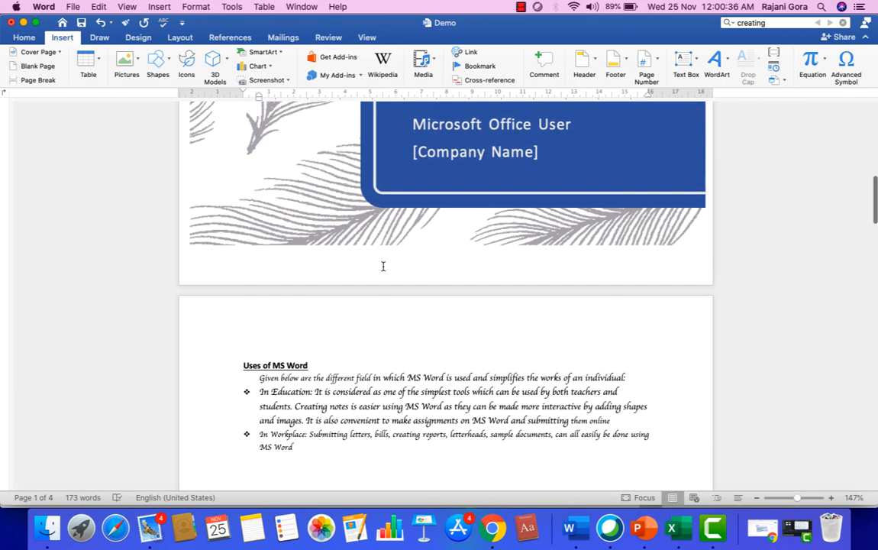
{"action": "scroll", "coordinate": [384, 265], "scroll_direction": "down", "scroll_amount": 10}
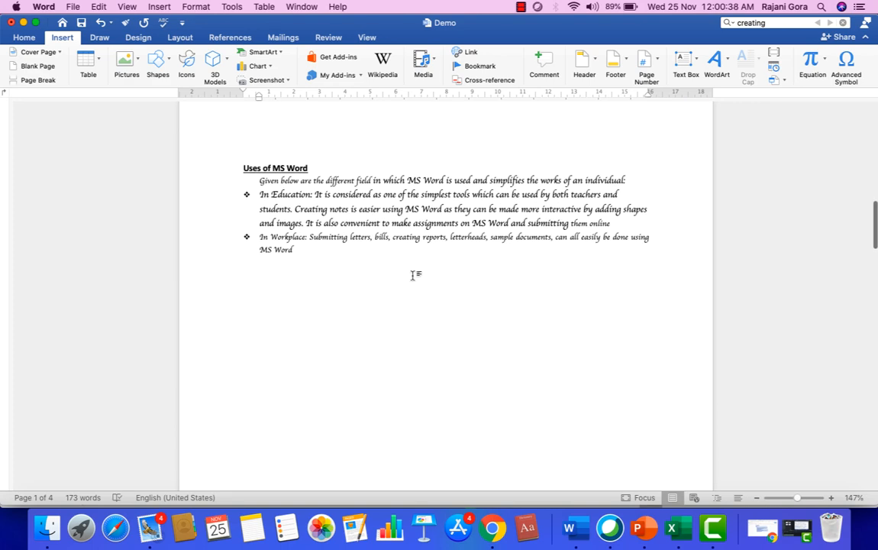
{"action": "scroll", "coordinate": [412, 275], "scroll_direction": "down", "scroll_amount": 15}
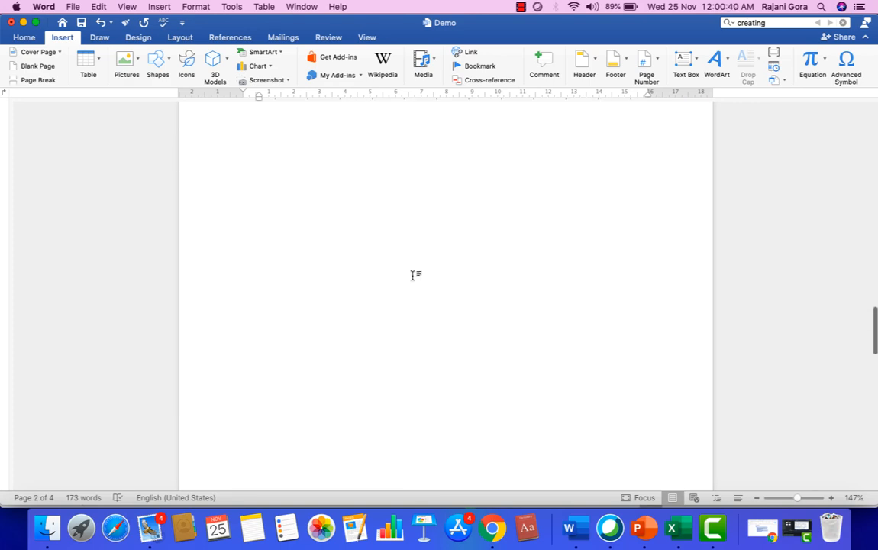
{"action": "scroll", "coordinate": [412, 275], "scroll_direction": "down", "scroll_amount": 20}
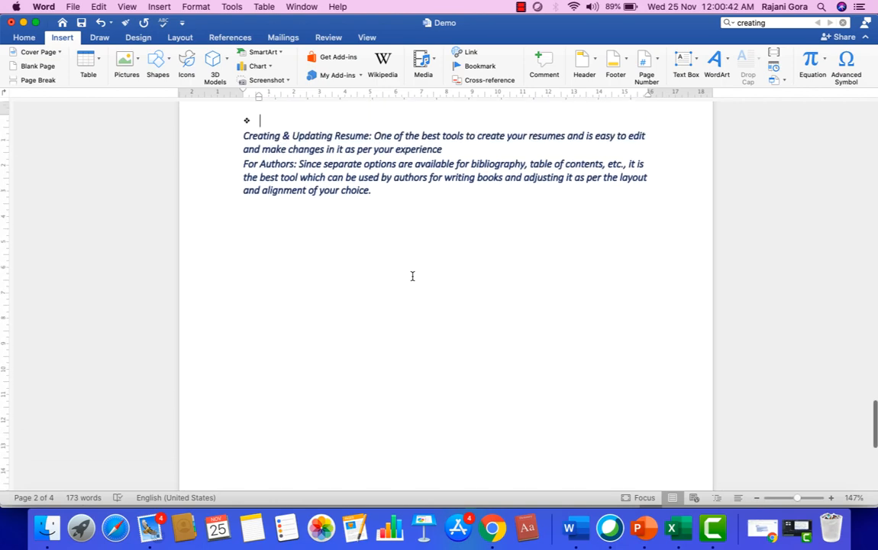
{"action": "scroll", "coordinate": [413, 275], "scroll_direction": "down", "scroll_amount": 10}
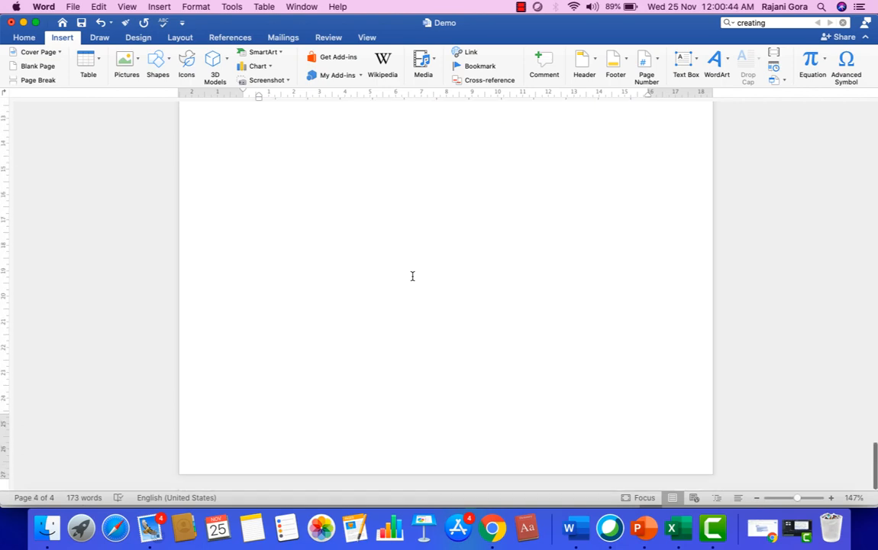
{"action": "scroll", "coordinate": [413, 275], "scroll_direction": "up", "scroll_amount": 20}
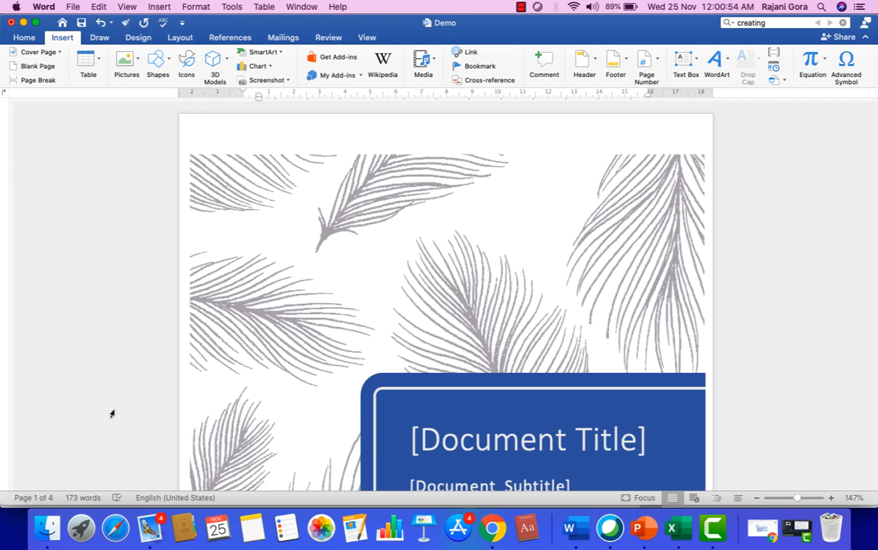
Undo the blank page insertion, returning the document to three pages.
{"action": "left_click", "coordinate": [100, 23]}
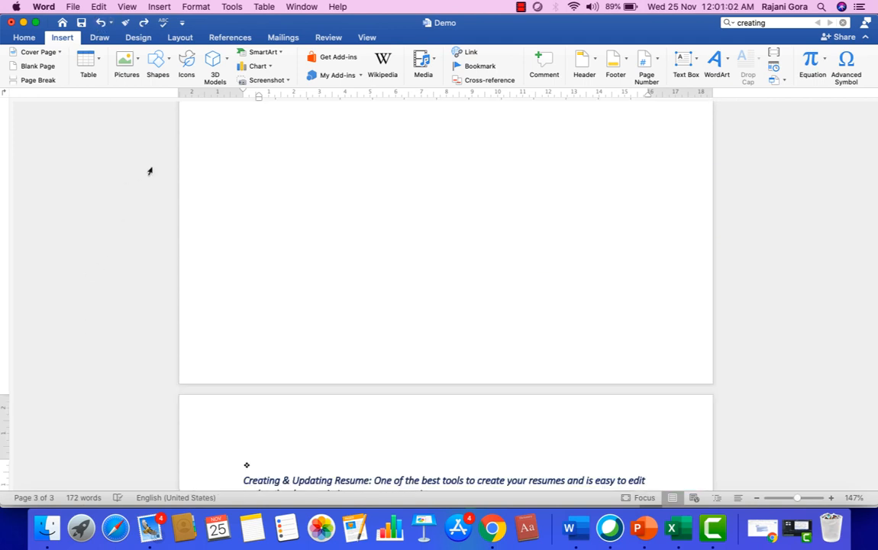
{"action": "scroll", "coordinate": [150, 171], "scroll_direction": "up", "scroll_amount": 3}
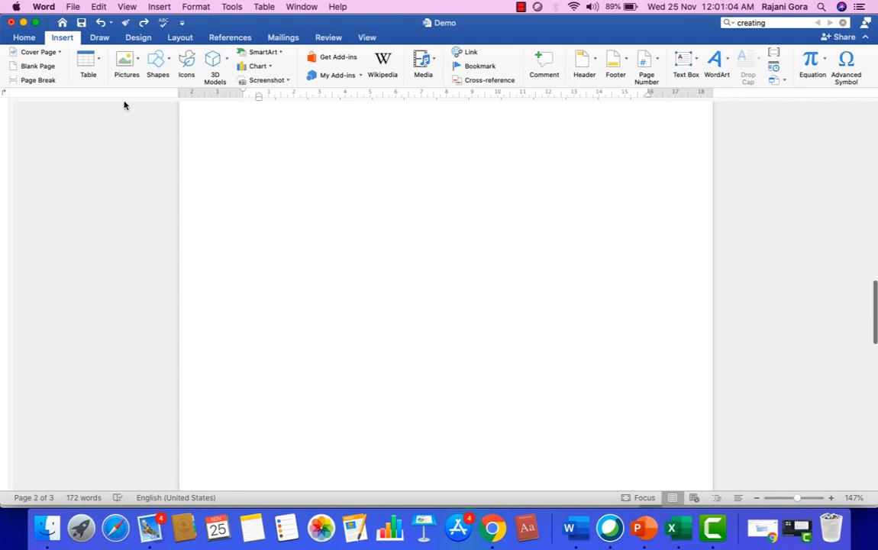
Undo the page break, then start a new empty paragraph after 'choice.' in For Authors.
{"action": "left_click", "coordinate": [101, 24]}
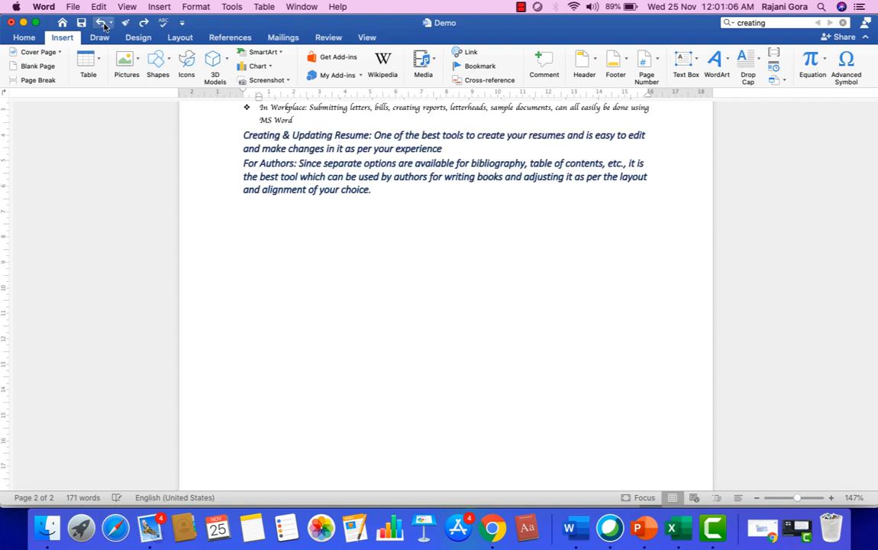
{"action": "scroll", "coordinate": [241, 224], "scroll_direction": "down", "scroll_amount": 5}
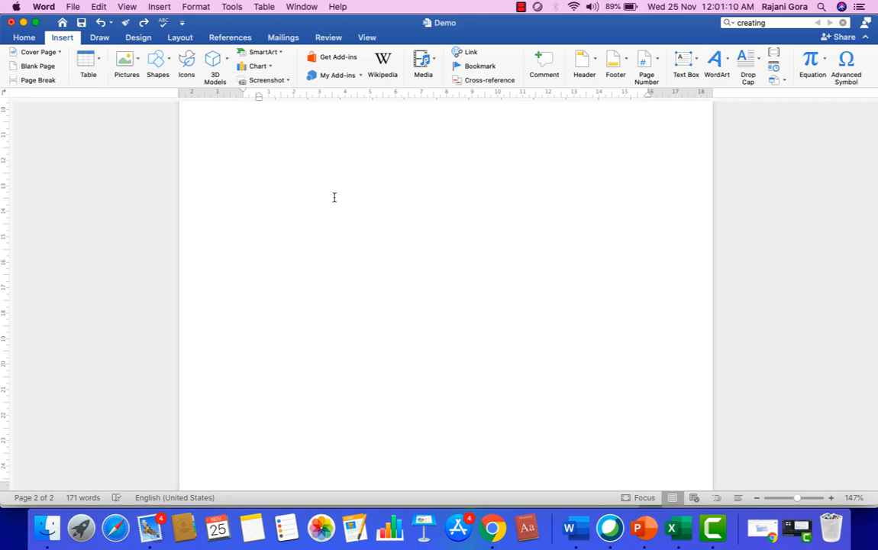
{"action": "scroll", "coordinate": [333, 196], "scroll_direction": "up", "scroll_amount": 5}
{"action": "scroll", "coordinate": [334, 197], "scroll_direction": "down", "scroll_amount": 5}
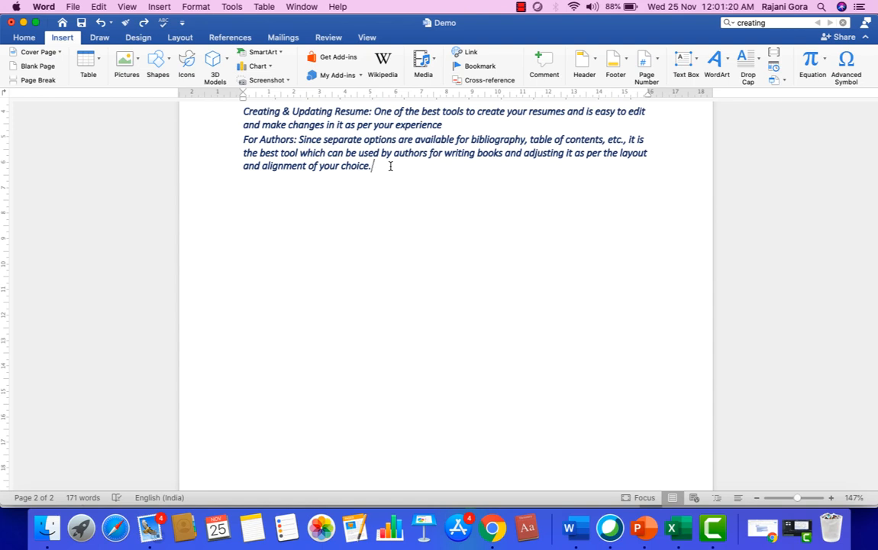
{"action": "key", "text": "Return"}
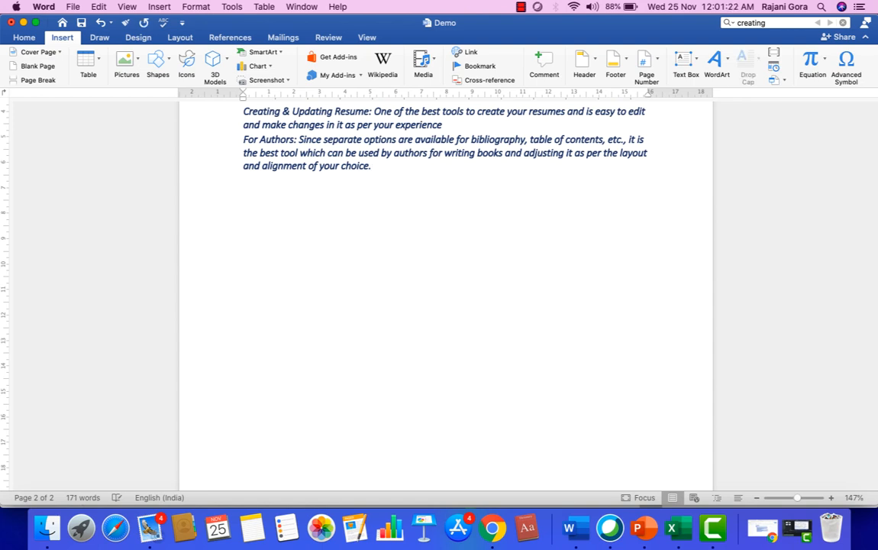
Open the Table size grid and mark out a 10x3 table.
{"action": "left_click", "coordinate": [97, 67]}
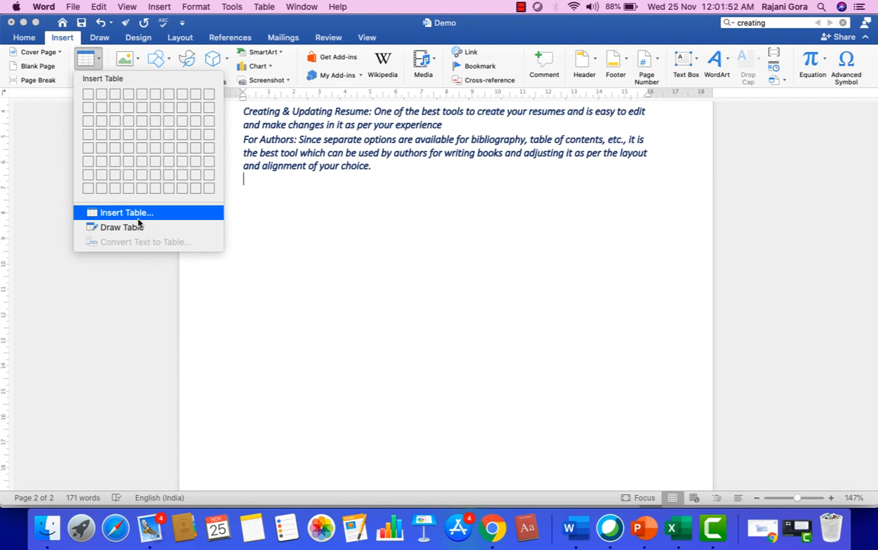
Insert a 10x3 table and preview several table styles, applying Grid Table 1 Light.
{"action": "left_click", "coordinate": [210, 122]}
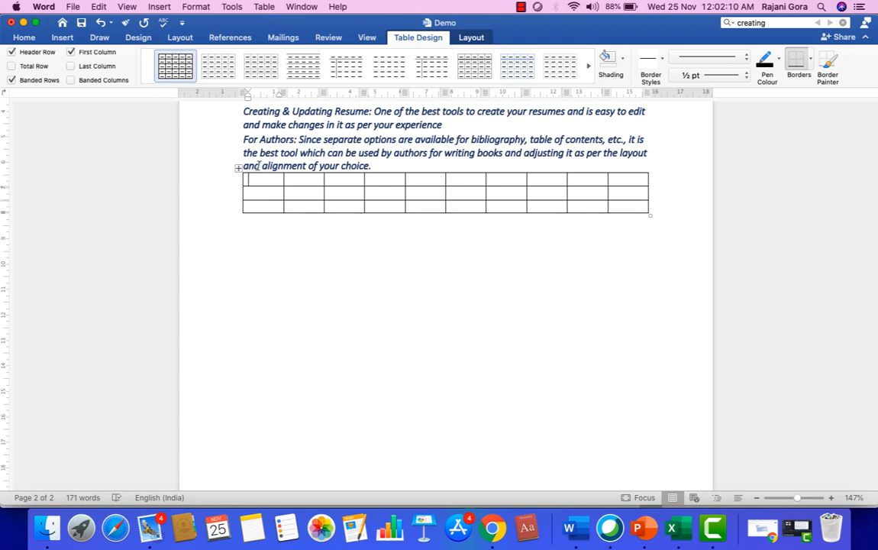
{"action": "left_click", "coordinate": [221, 74]}
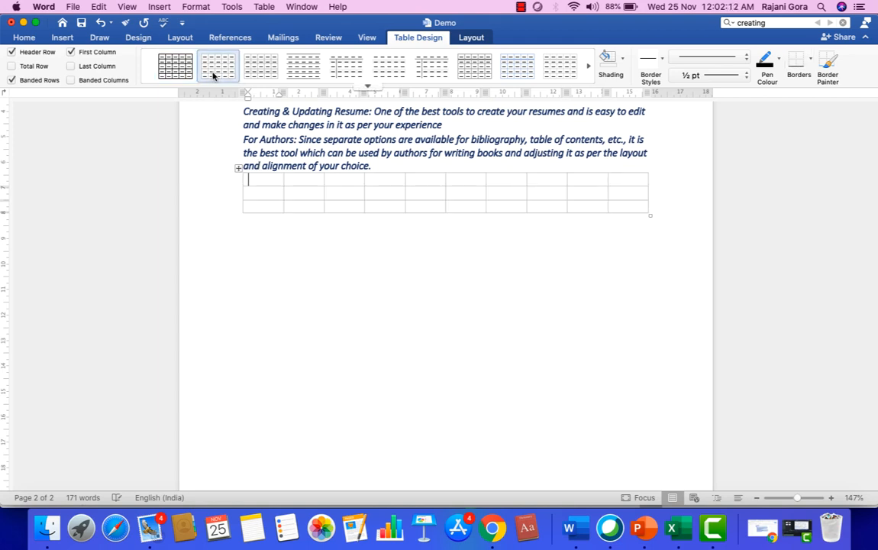
{"action": "left_click", "coordinate": [256, 71]}
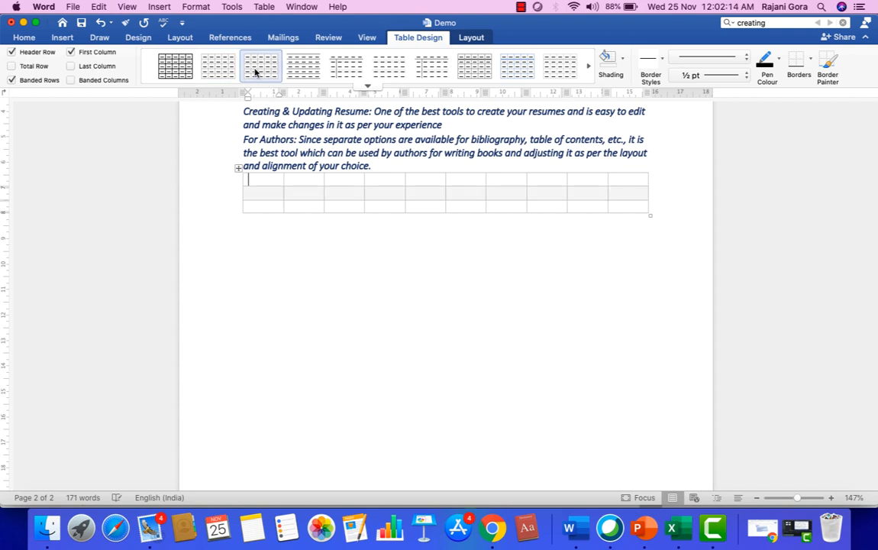
{"action": "left_click", "coordinate": [303, 71]}
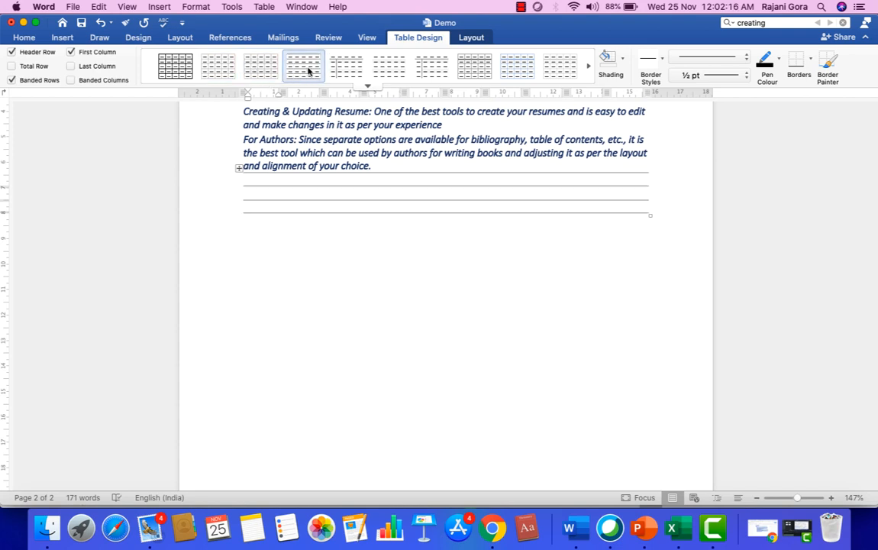
{"action": "left_click", "coordinate": [333, 72]}
{"action": "left_click", "coordinate": [390, 71]}
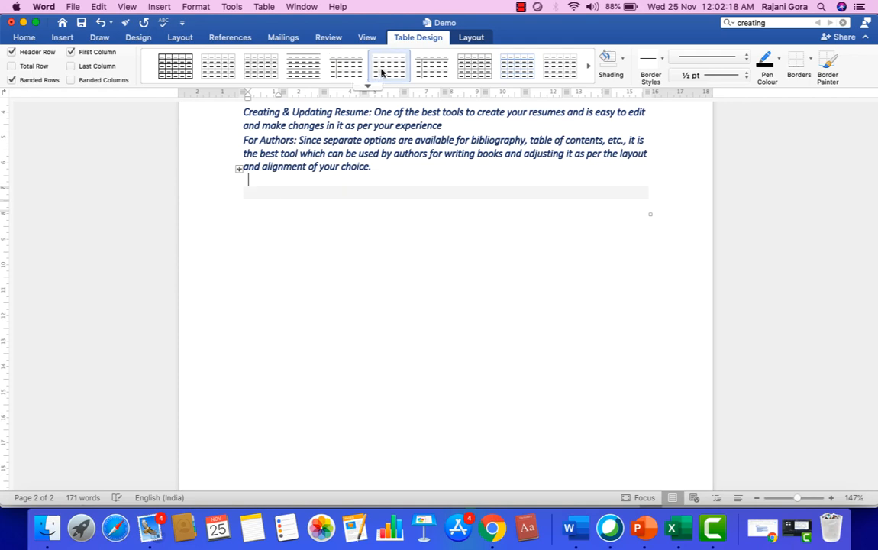
{"action": "left_click", "coordinate": [436, 73]}
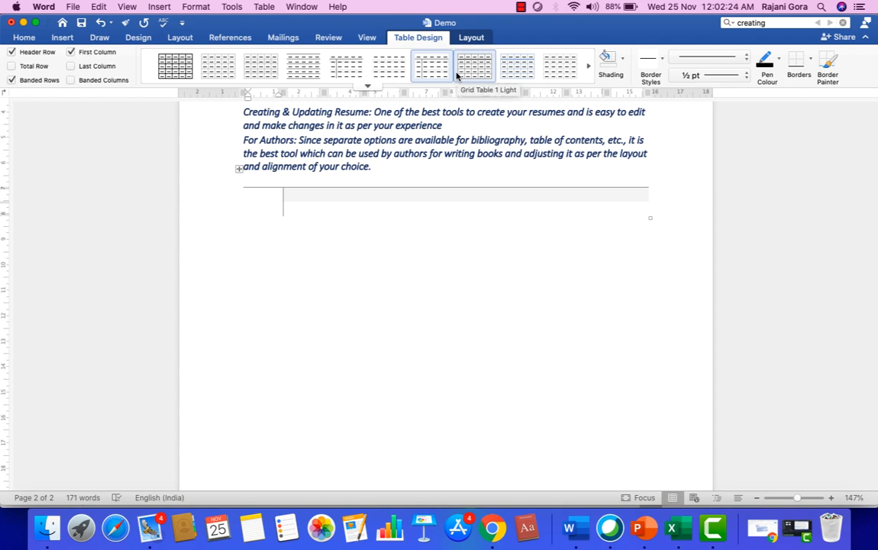
{"action": "left_click", "coordinate": [457, 75]}
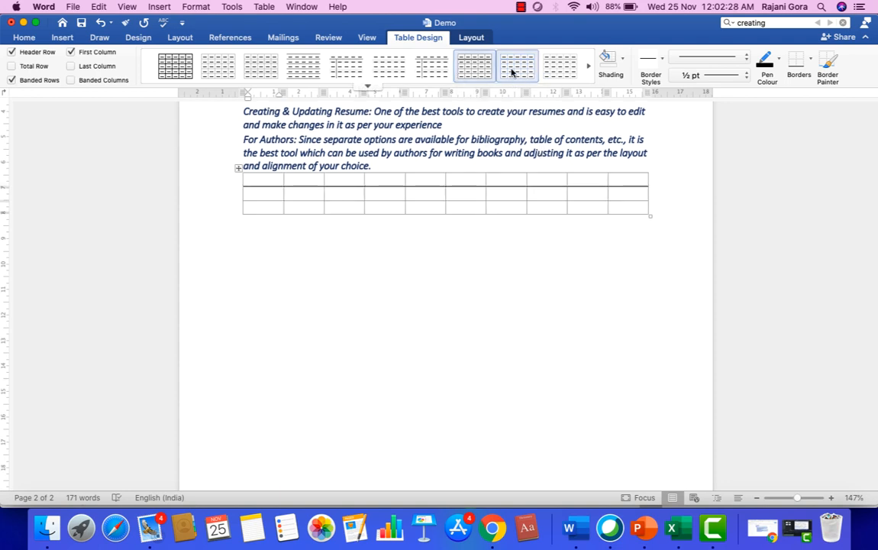
Preview the orange, plain grid and yellow styles, then give the table the blue style.
{"action": "left_click", "coordinate": [559, 71]}
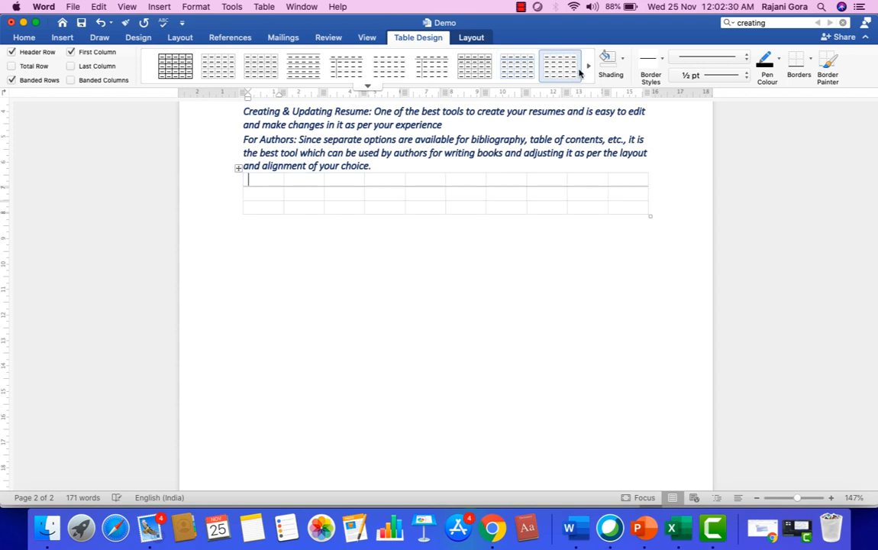
{"action": "scroll", "coordinate": [529, 65], "scroll_direction": "down", "scroll_amount": 2}
{"action": "left_click", "coordinate": [437, 70]}
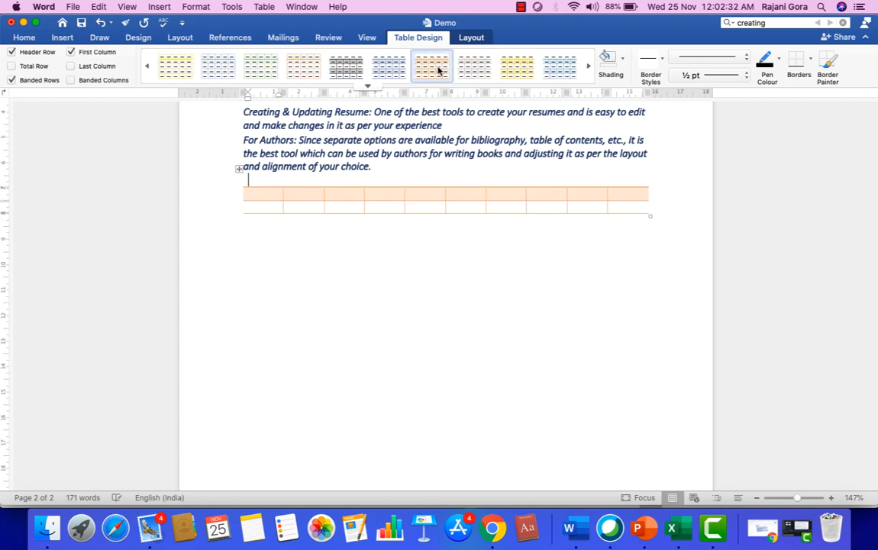
{"action": "left_click", "coordinate": [472, 77]}
{"action": "left_click", "coordinate": [506, 76]}
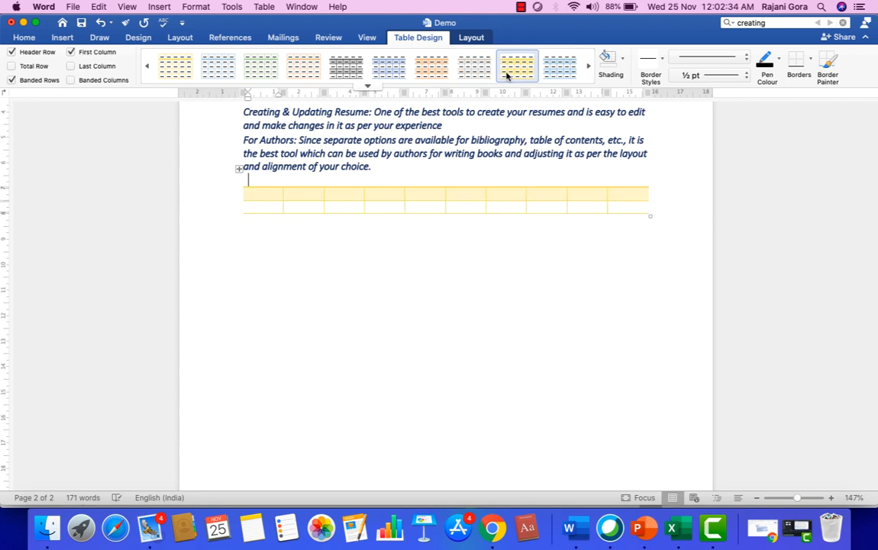
{"action": "left_click", "coordinate": [558, 78]}
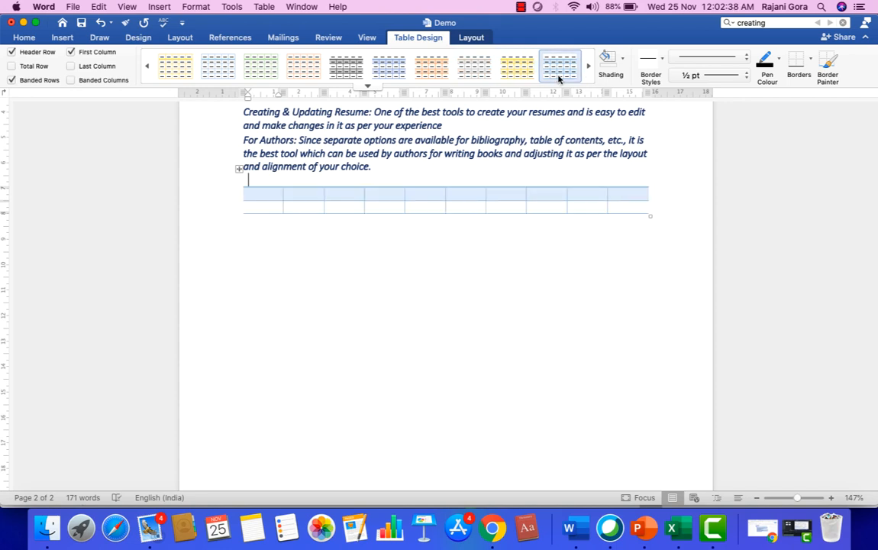
{"action": "left_click", "coordinate": [248, 182]}
Place the cursor on the blank line below the table and show the Pictures insert options.
{"action": "left_click", "coordinate": [352, 274]}
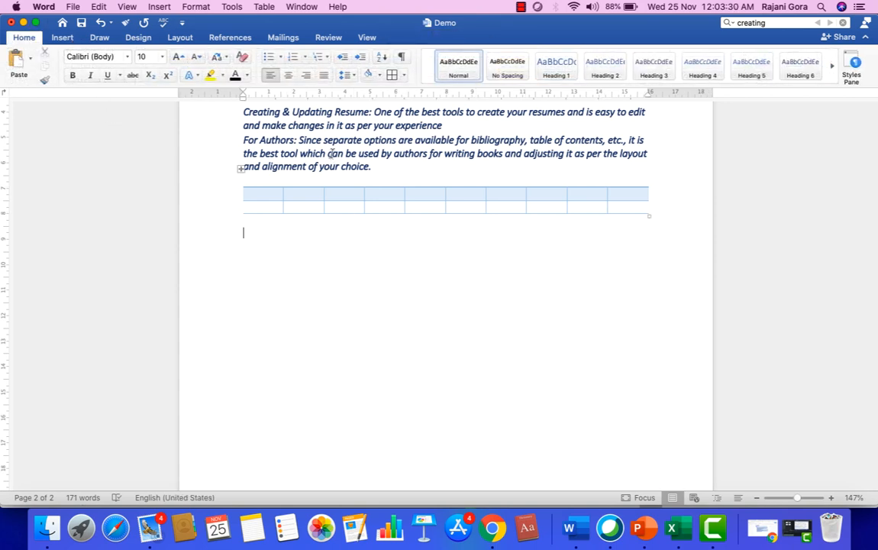
{"action": "left_click", "coordinate": [333, 153]}
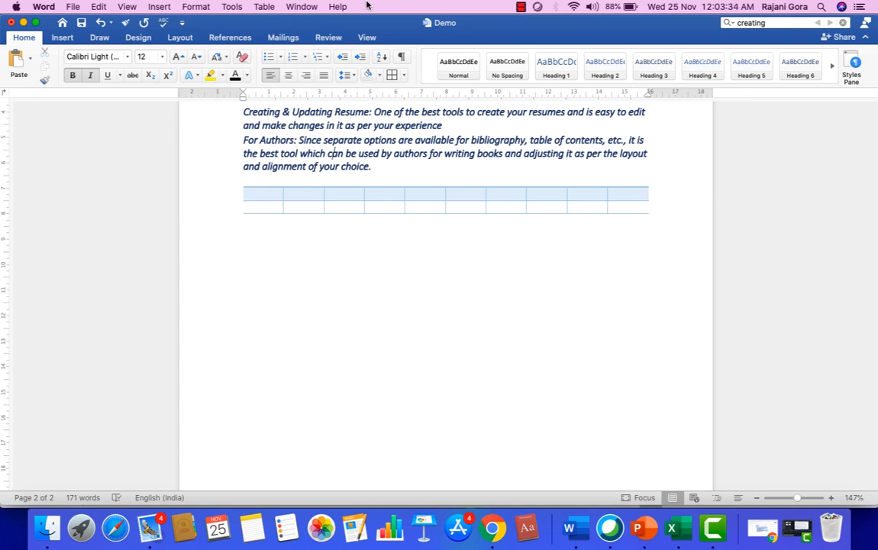
{"action": "left_click", "coordinate": [64, 38]}
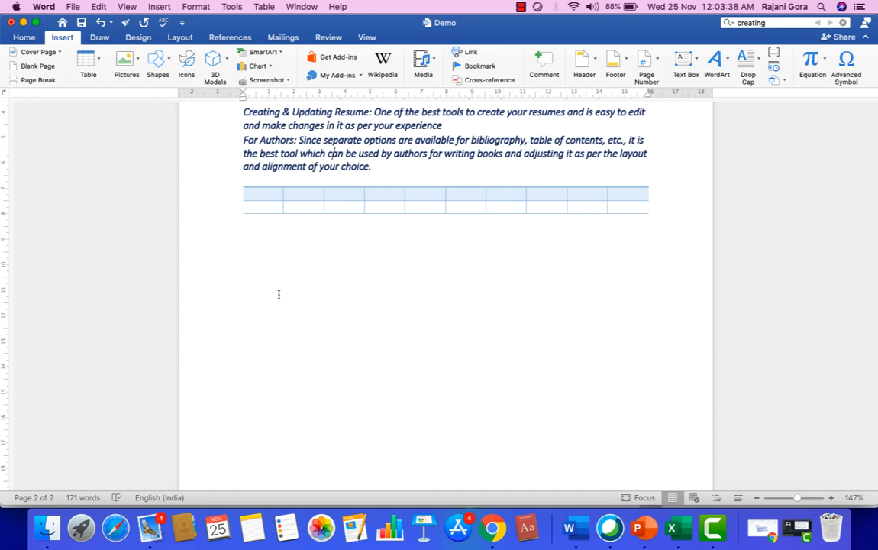
{"action": "left_click", "coordinate": [254, 309]}
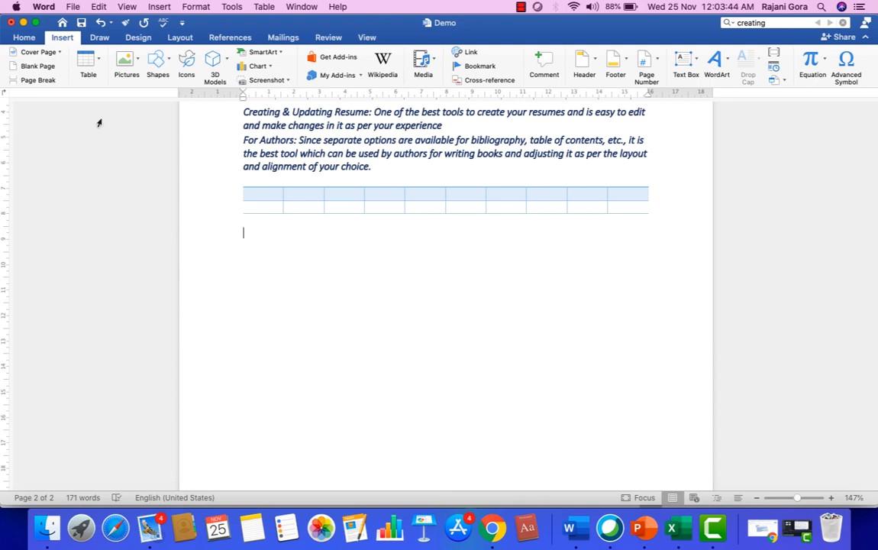
{"action": "left_click", "coordinate": [135, 67]}
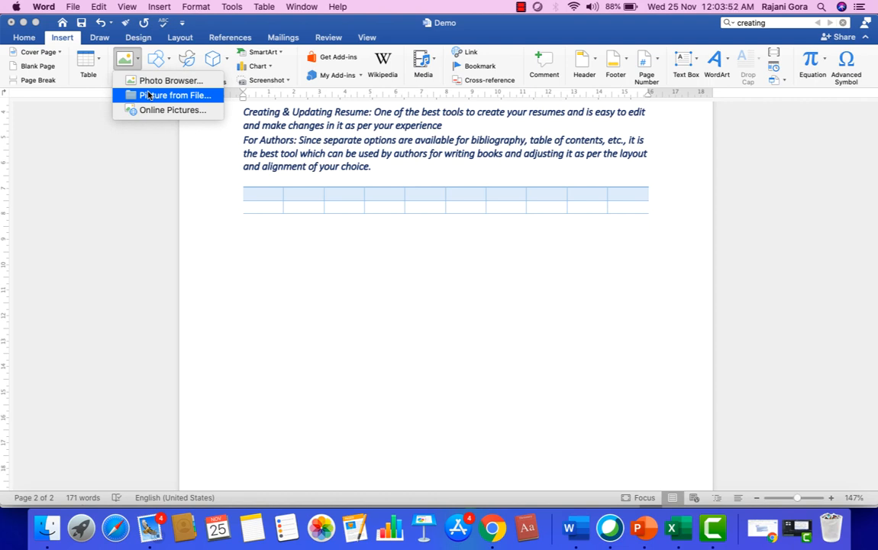
Insert 'Screenshot 2020-11-23 at 6.23.15 PM' from the Desktop below the table.
{"action": "left_click", "coordinate": [150, 96]}
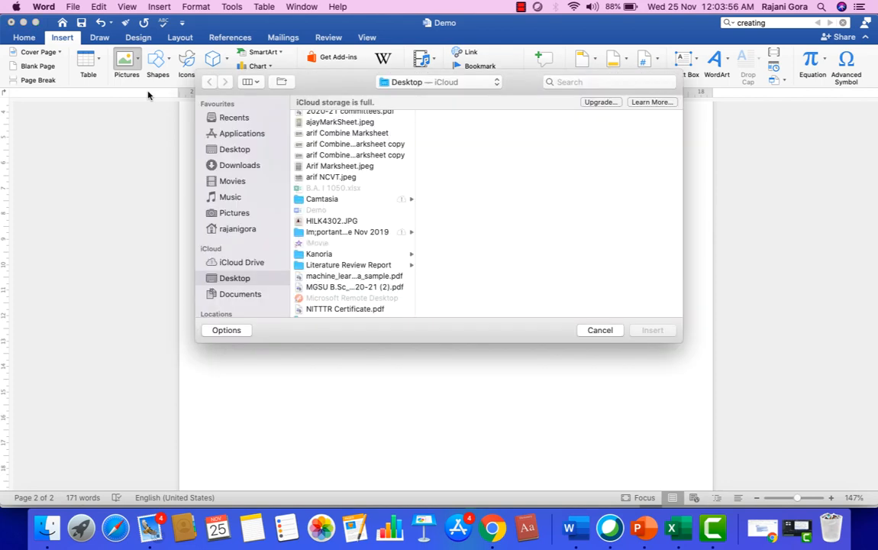
{"action": "left_click", "coordinate": [242, 153]}
{"action": "scroll", "coordinate": [349, 243], "scroll_direction": "down", "scroll_amount": 5}
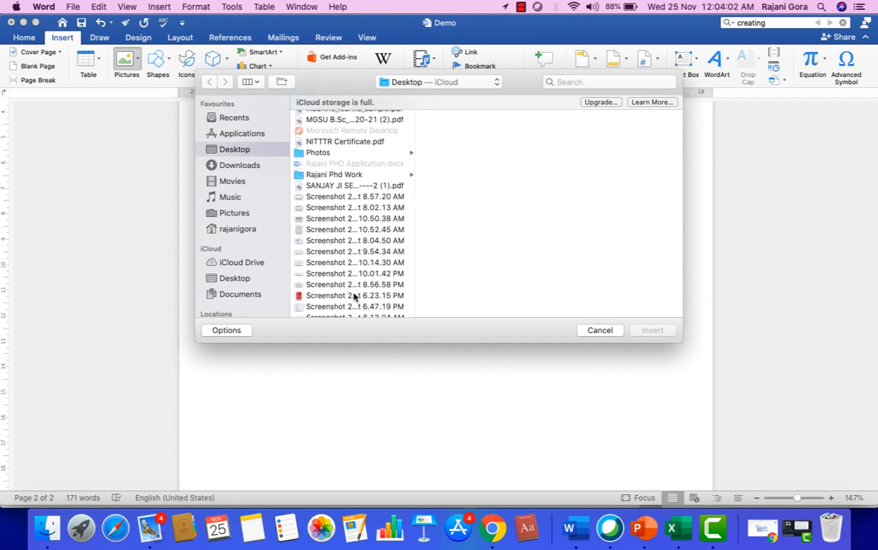
{"action": "left_click", "coordinate": [355, 295]}
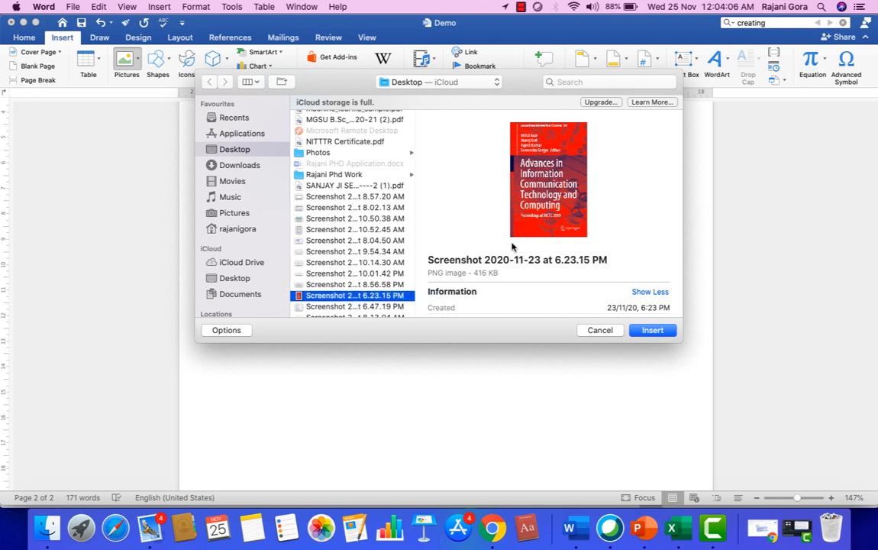
{"action": "left_click", "coordinate": [651, 330]}
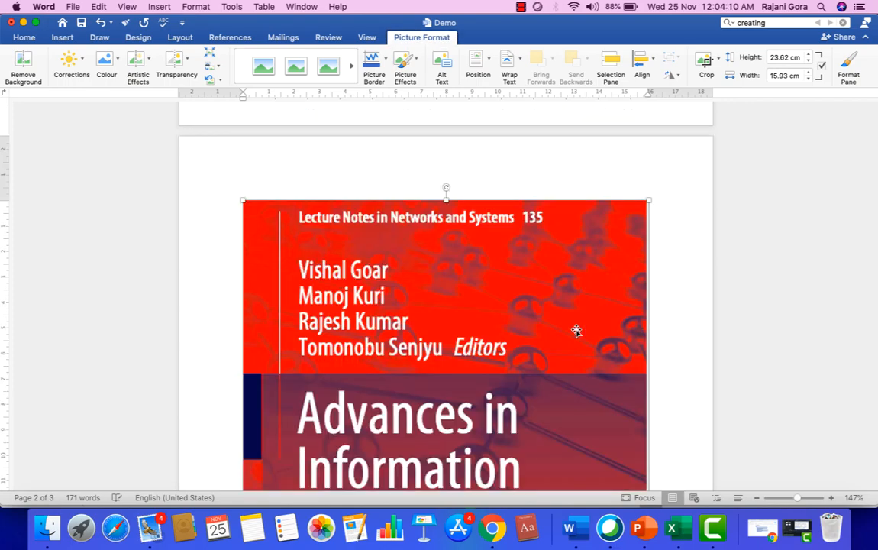
Resize the book-cover picture to 17.81 cm wide and 24.52 cm tall.
{"action": "scroll", "coordinate": [530, 332], "scroll_direction": "down", "scroll_amount": 10}
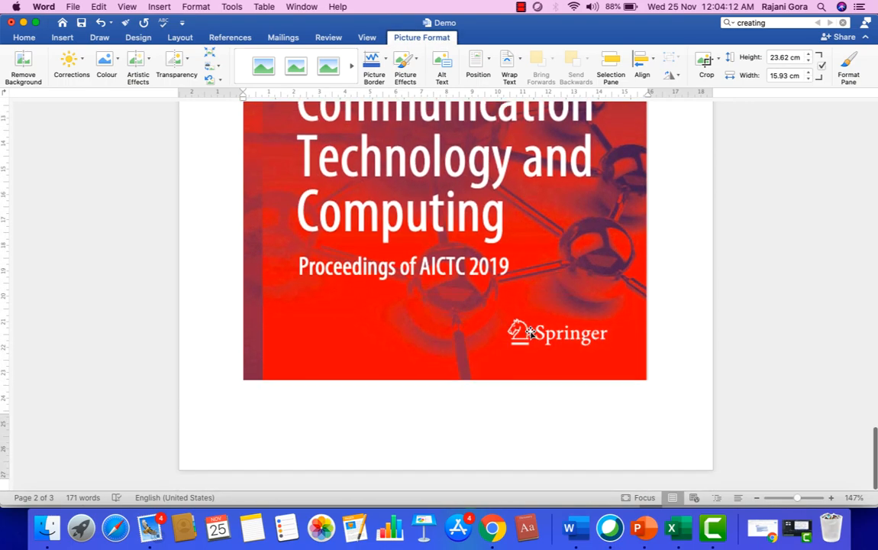
{"action": "scroll", "coordinate": [531, 332], "scroll_direction": "up", "scroll_amount": 20}
{"action": "scroll", "coordinate": [531, 329], "scroll_direction": "up", "scroll_amount": 15}
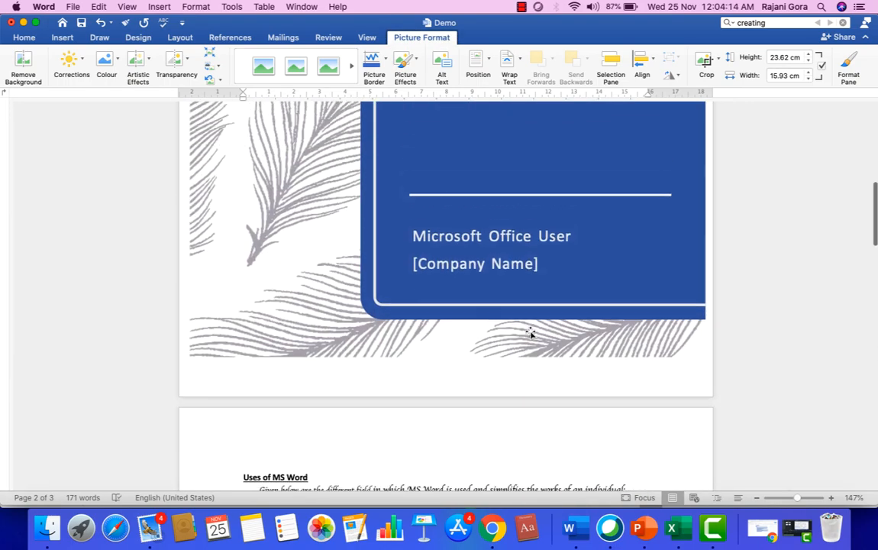
{"action": "scroll", "coordinate": [531, 330], "scroll_direction": "down", "scroll_amount": 10}
{"action": "scroll", "coordinate": [531, 330], "scroll_direction": "down", "scroll_amount": 10}
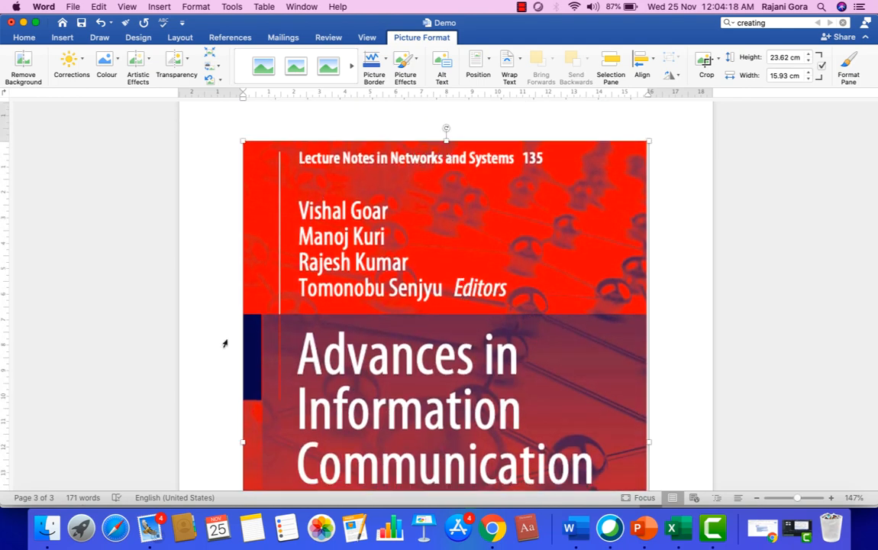
{"action": "scroll", "coordinate": [336, 356], "scroll_direction": "down", "scroll_amount": 3}
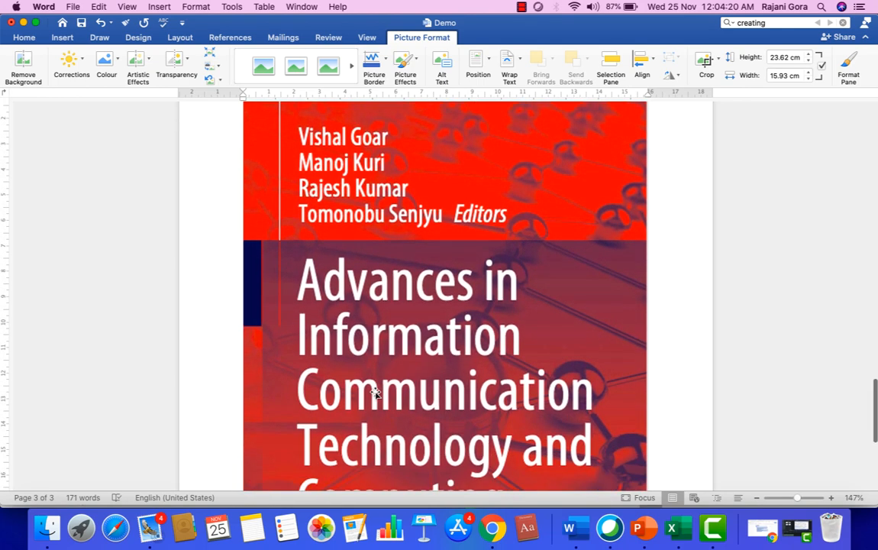
{"action": "left_click_drag", "start_coordinate": [242, 368], "coordinate": [191, 364]}
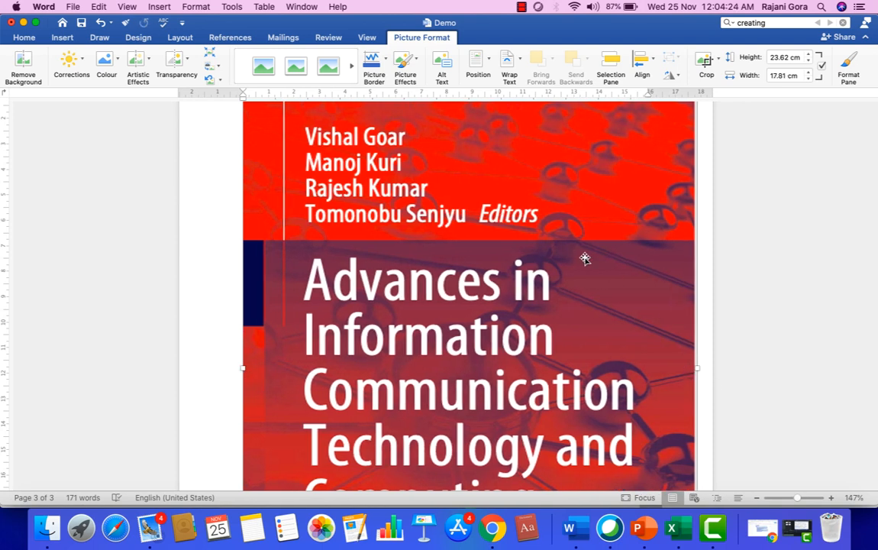
{"action": "scroll", "coordinate": [584, 255], "scroll_direction": "up", "scroll_amount": 4}
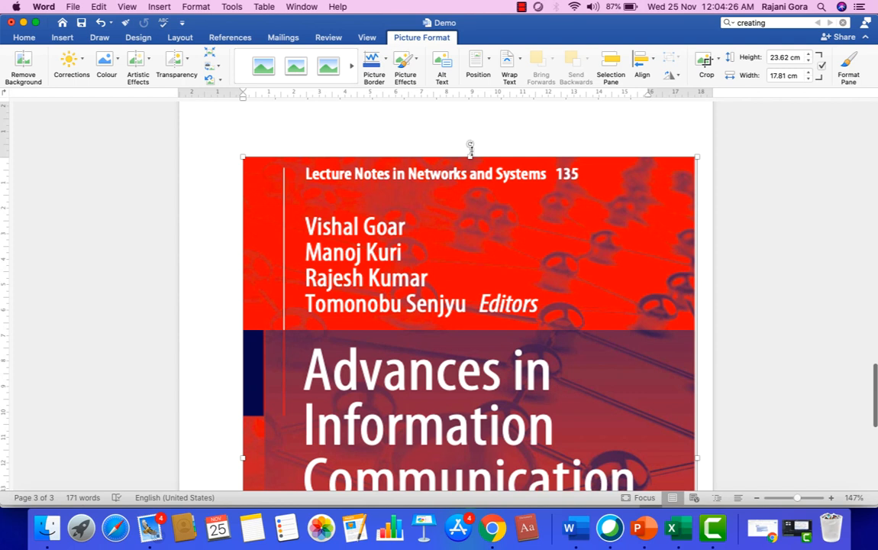
{"action": "left_click_drag", "start_coordinate": [470, 155], "coordinate": [473, 135]}
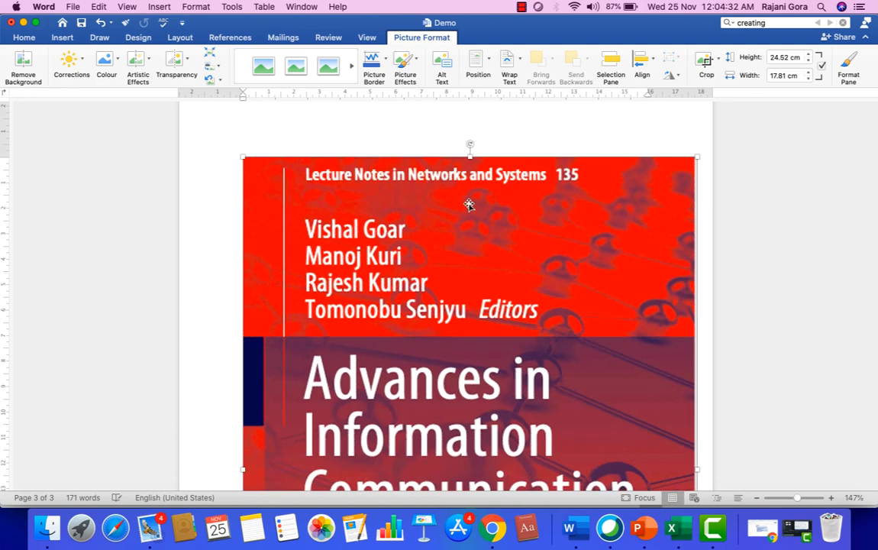
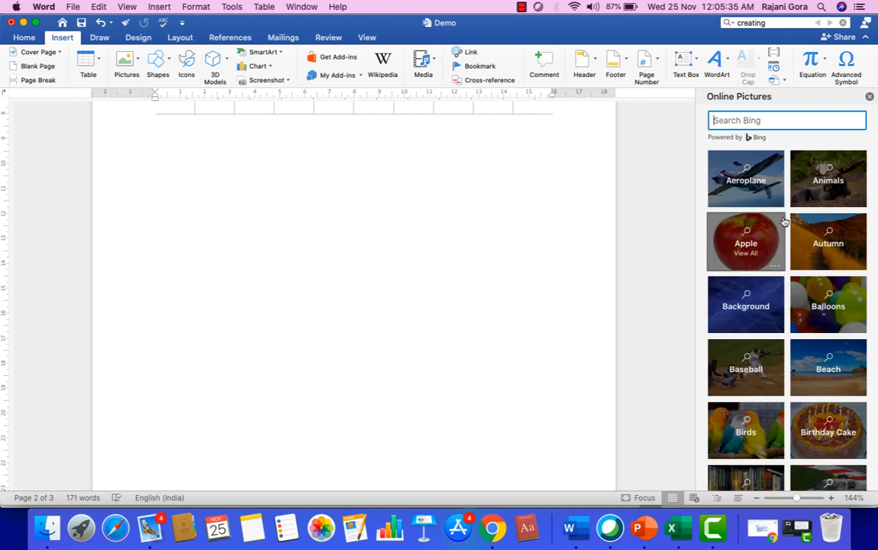
Browse the online picture categories, then close the pane without inserting a picture.
{"action": "scroll", "coordinate": [784, 305], "scroll_direction": "down", "scroll_amount": 3}
{"action": "scroll", "coordinate": [785, 305], "scroll_direction": "down", "scroll_amount": 5}
{"action": "scroll", "coordinate": [784, 304], "scroll_direction": "down", "scroll_amount": 2}
{"action": "scroll", "coordinate": [788, 309], "scroll_direction": "up", "scroll_amount": 10}
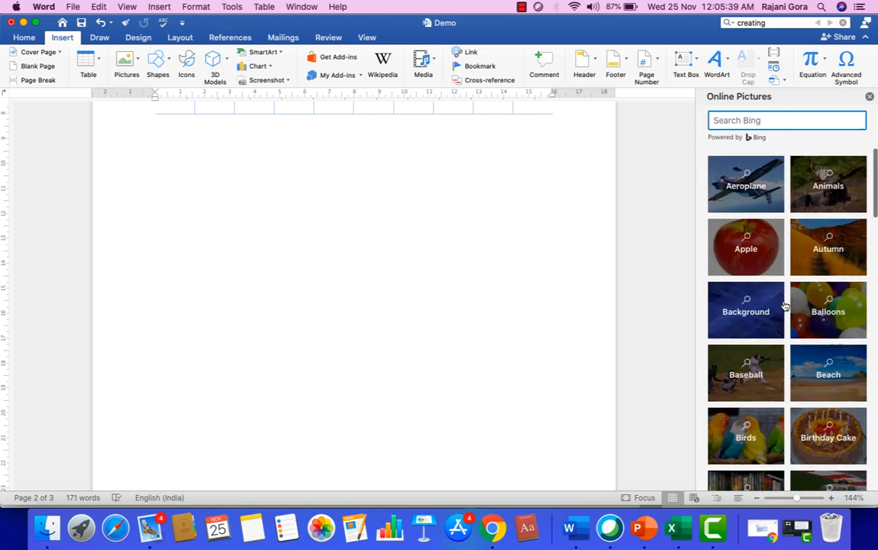
{"action": "left_click", "coordinate": [869, 98]}
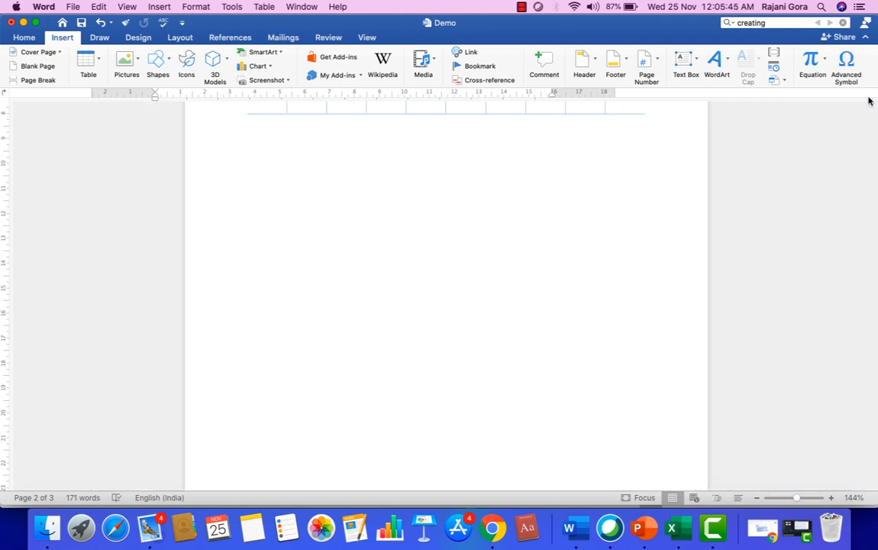
Draw a right block arrow below the table, sized 12.6 cm wide by 3.29 cm tall.
{"action": "left_click", "coordinate": [171, 61]}
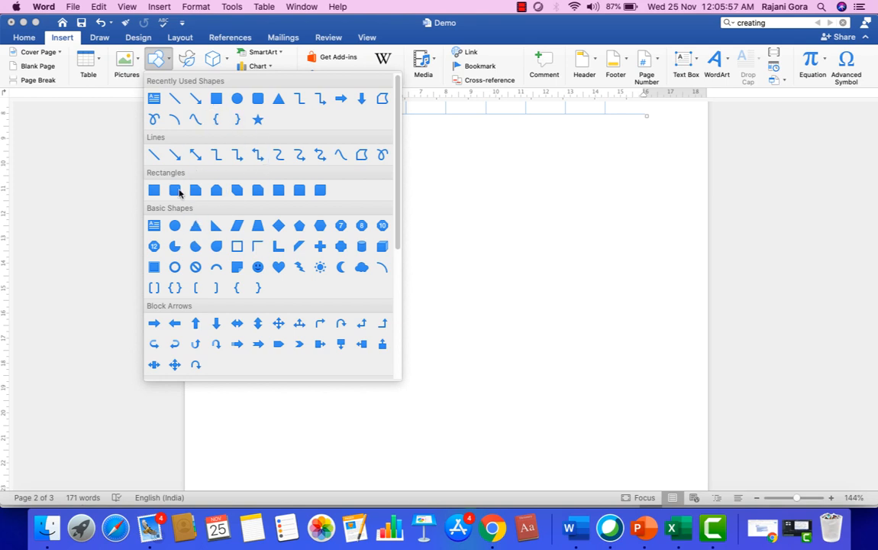
{"action": "left_click", "coordinate": [339, 99]}
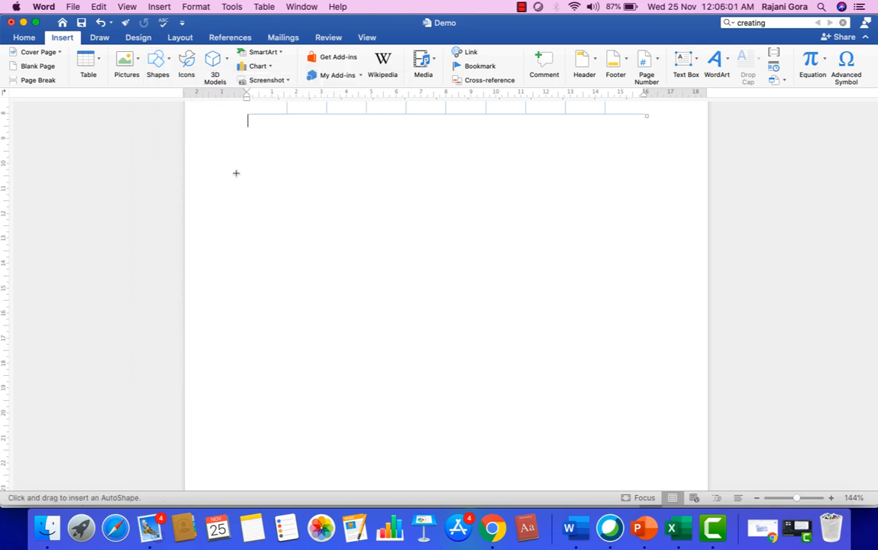
{"action": "mouse_move", "coordinate": [236, 173]}
{"action": "left_mouse_down"}
{"action": "mouse_move", "coordinate": [444, 221]}
{"action": "mouse_move", "coordinate": [491, 220]}
{"action": "left_mouse_up"}
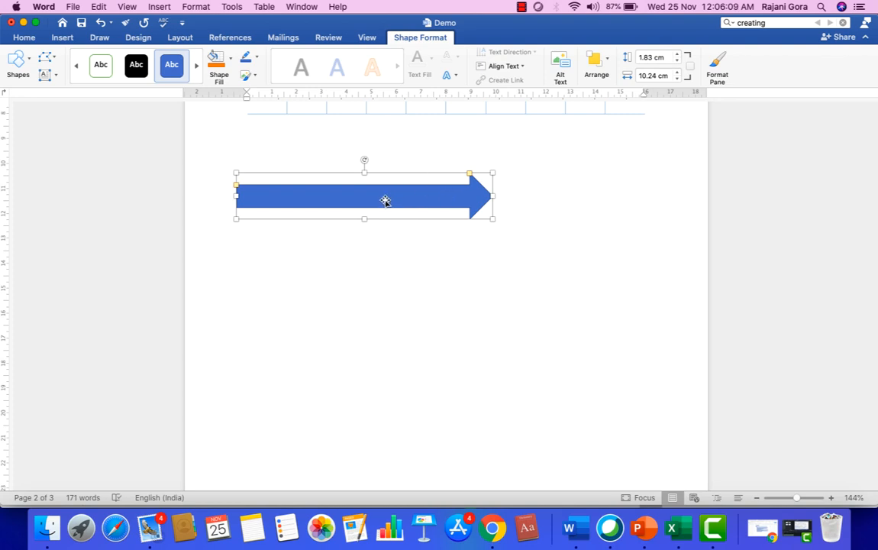
{"action": "left_click_drag", "start_coordinate": [495, 195], "coordinate": [553, 195]}
{"action": "left_click_drag", "start_coordinate": [396, 222], "coordinate": [400, 256]}
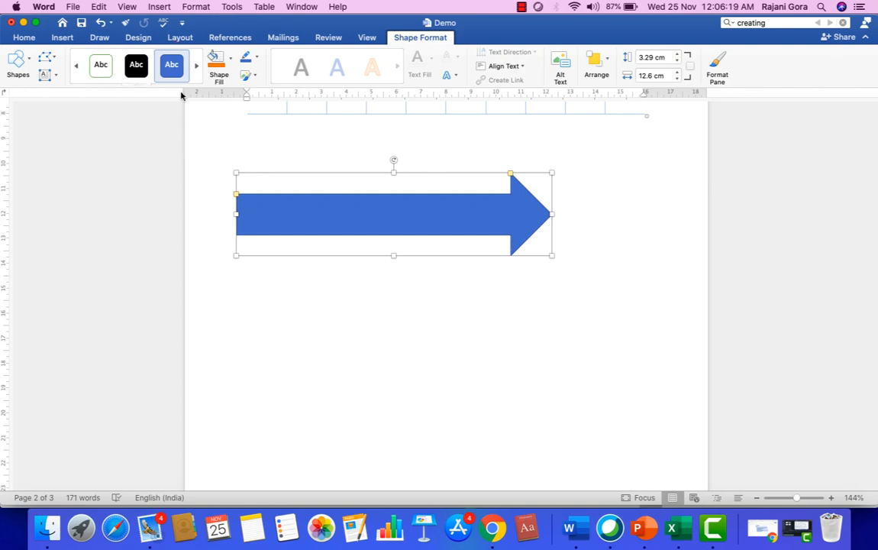
{"action": "left_click", "coordinate": [345, 324]}
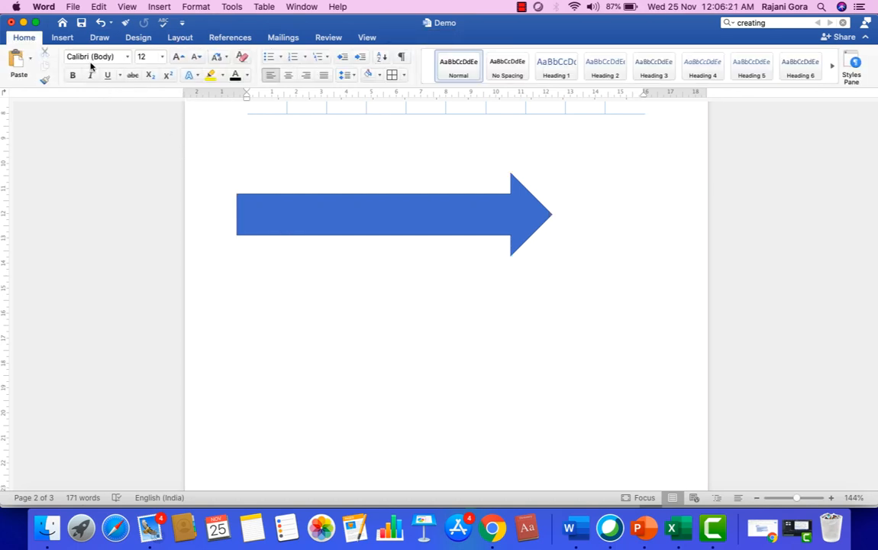
Look through the Shapes gallery and close it without choosing a shape.
{"action": "left_click", "coordinate": [63, 36]}
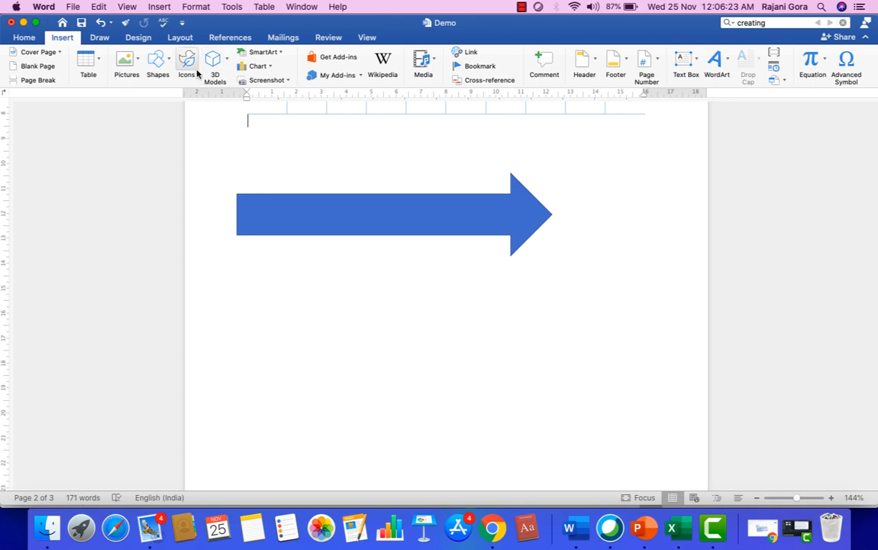
{"action": "left_click", "coordinate": [168, 63]}
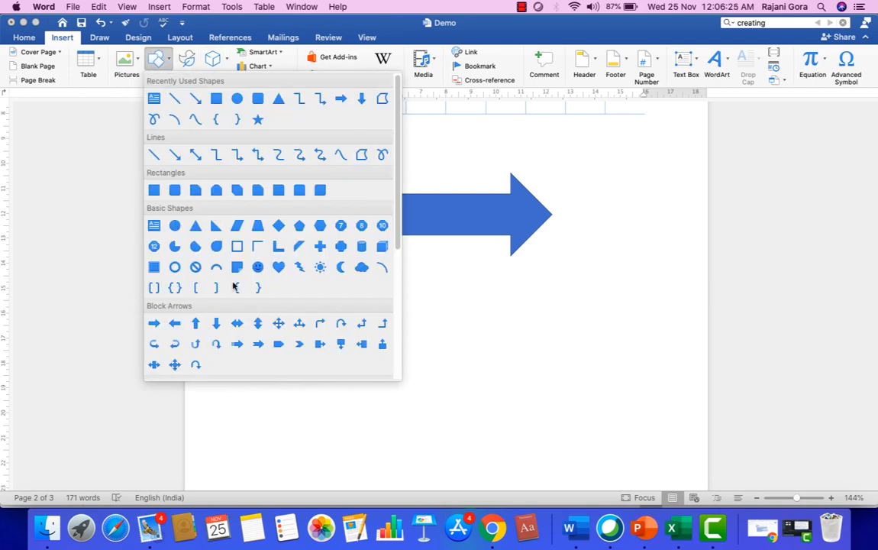
{"action": "scroll", "coordinate": [244, 305], "scroll_direction": "down", "scroll_amount": 5}
{"action": "scroll", "coordinate": [255, 320], "scroll_direction": "down", "scroll_amount": 2}
{"action": "scroll", "coordinate": [252, 313], "scroll_direction": "up", "scroll_amount": 8}
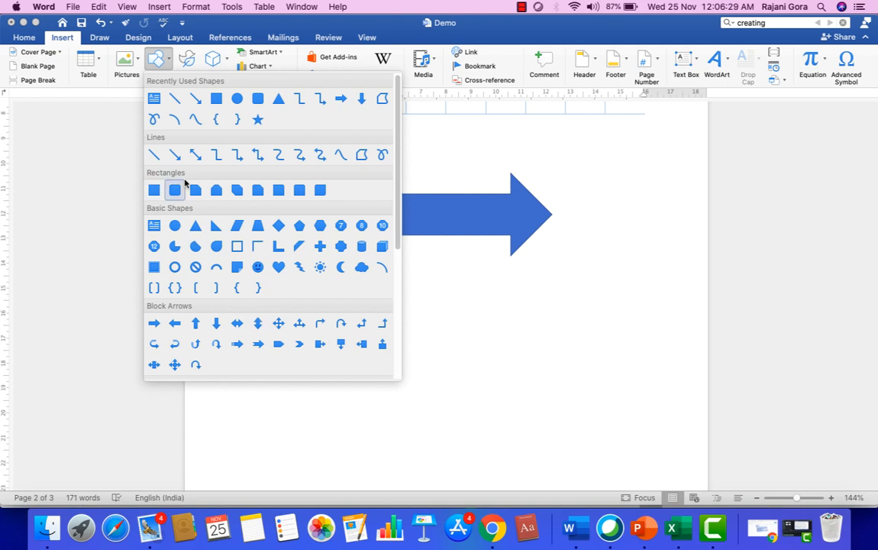
{"action": "left_click", "coordinate": [82, 173]}
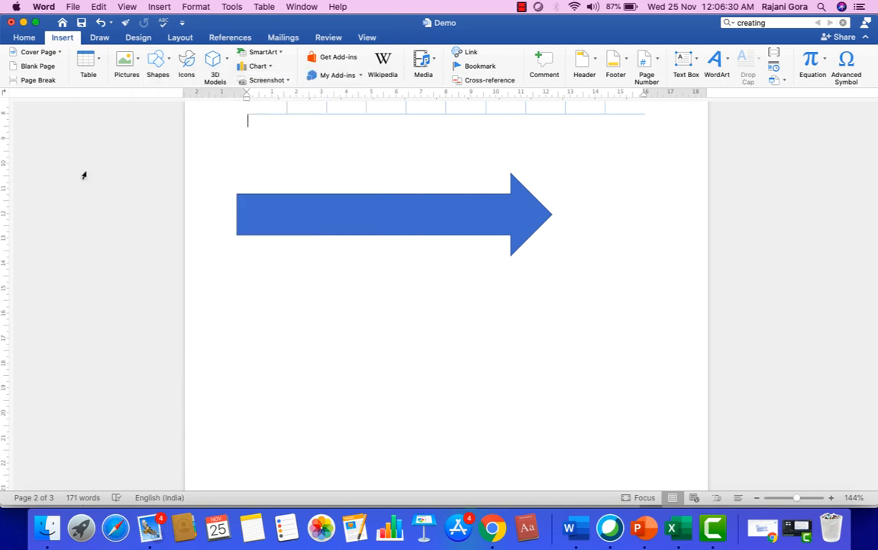
Check the 3D Models sources, then show the chart list's Hierarchy types, Treemap and Sunburst.
{"action": "left_click", "coordinate": [225, 61]}
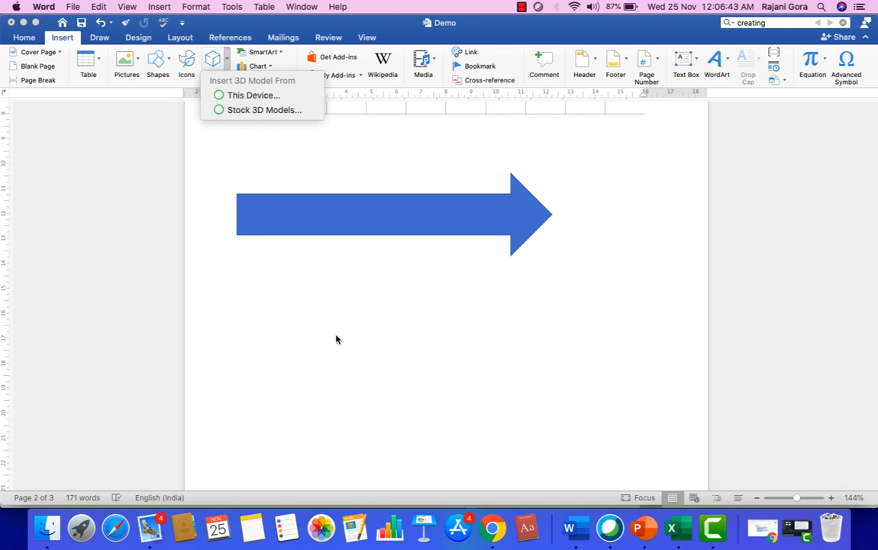
{"action": "left_click", "coordinate": [301, 304]}
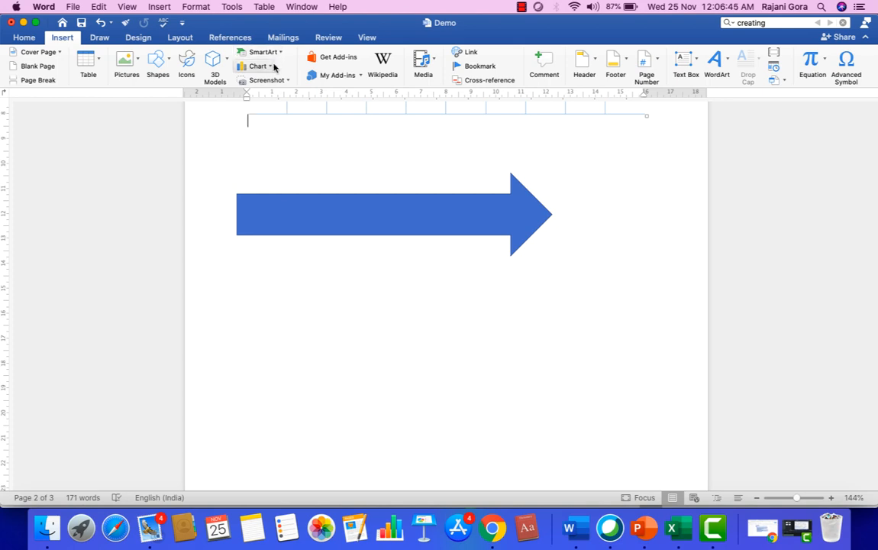
{"action": "left_click", "coordinate": [274, 67]}
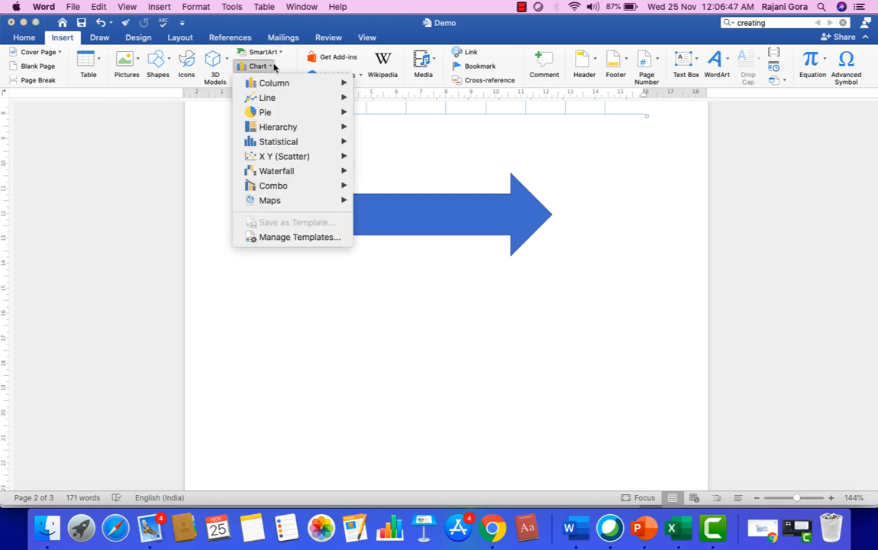
{"action": "mouse_move", "coordinate": [279, 132]}
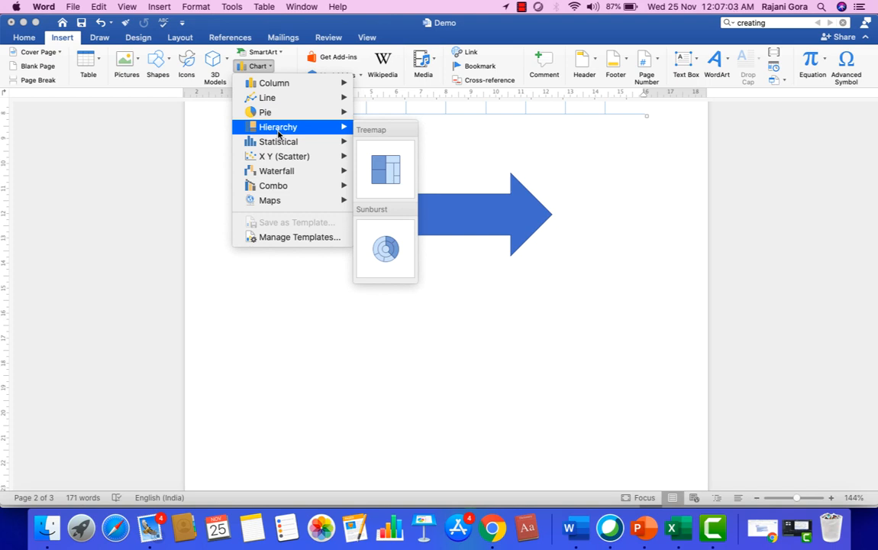
Close the chart list and insert a Basic Cycle SmartArt with five [Text] circles.
{"action": "left_click", "coordinate": [296, 296]}
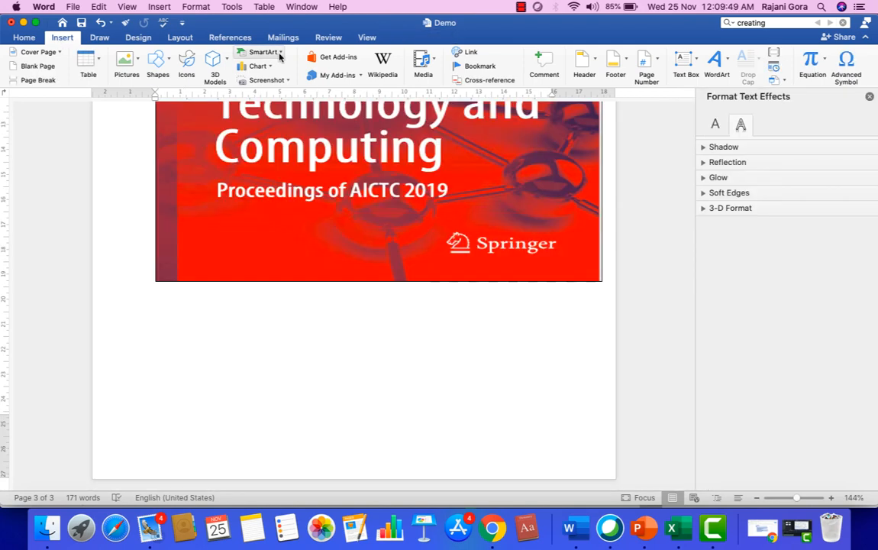
{"action": "left_click", "coordinate": [279, 55]}
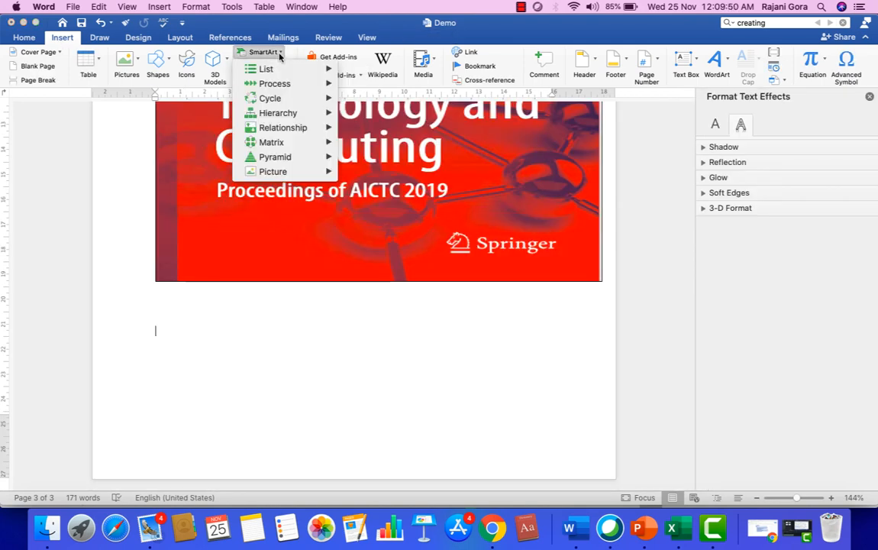
{"action": "mouse_move", "coordinate": [279, 73]}
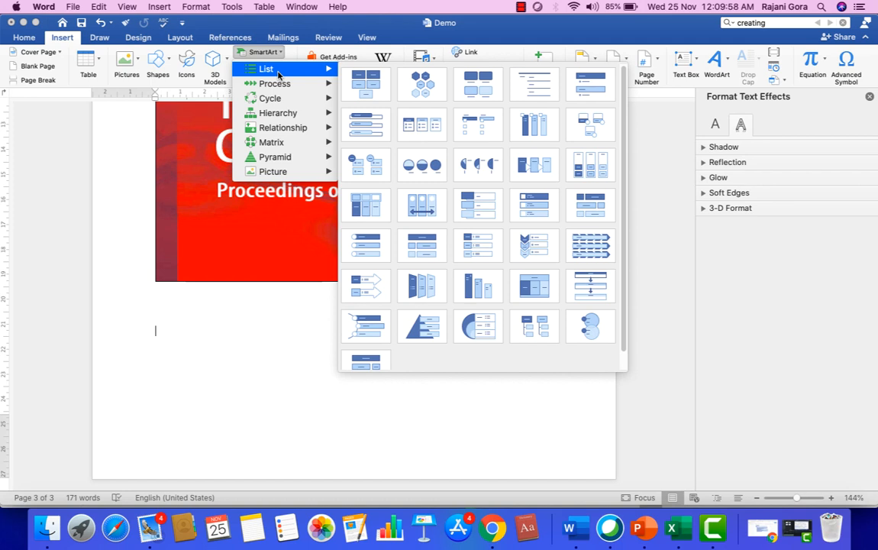
{"action": "mouse_move", "coordinate": [279, 99]}
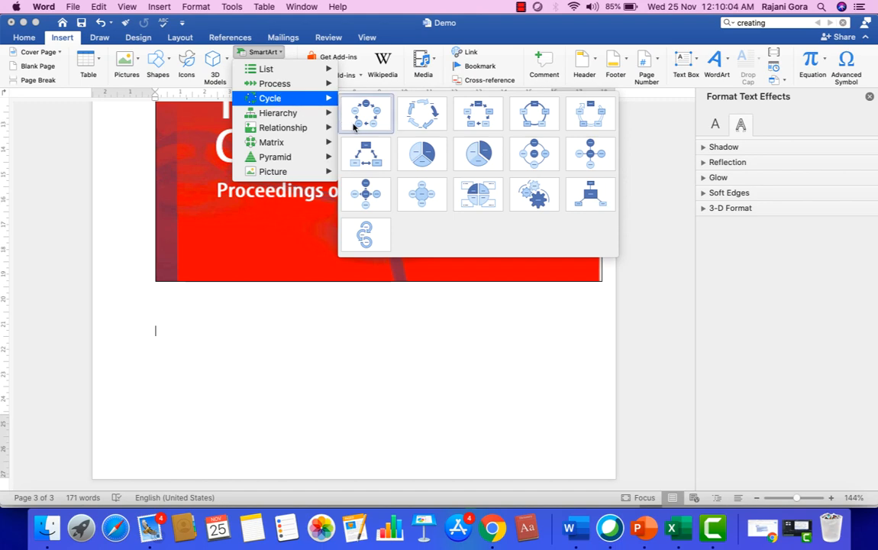
{"action": "left_click", "coordinate": [367, 115]}
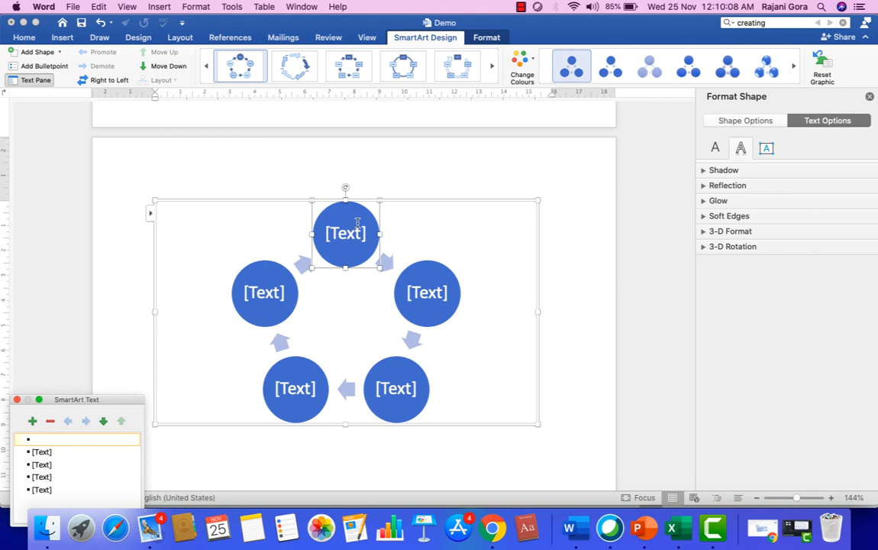
Select the diagram and try the arrow cycle and rounded-box cycle layouts.
{"action": "left_click", "coordinate": [356, 246]}
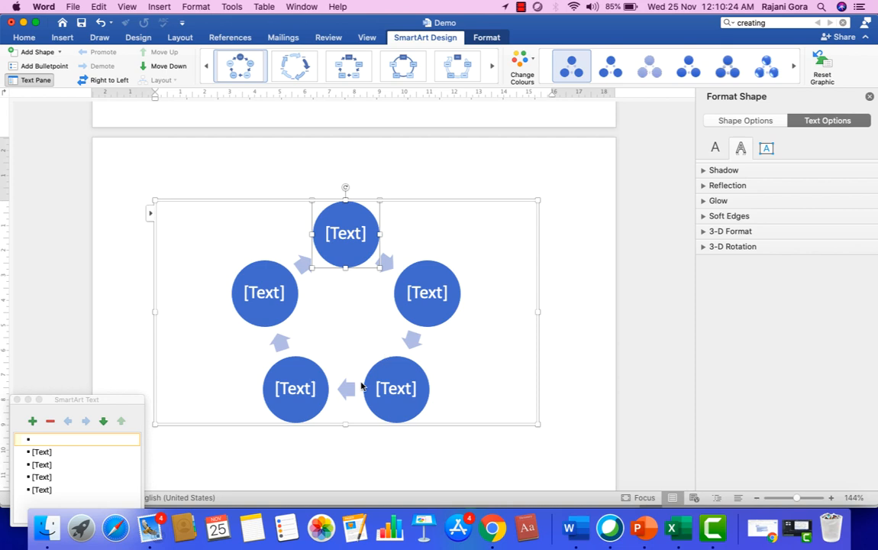
{"action": "left_click", "coordinate": [304, 71]}
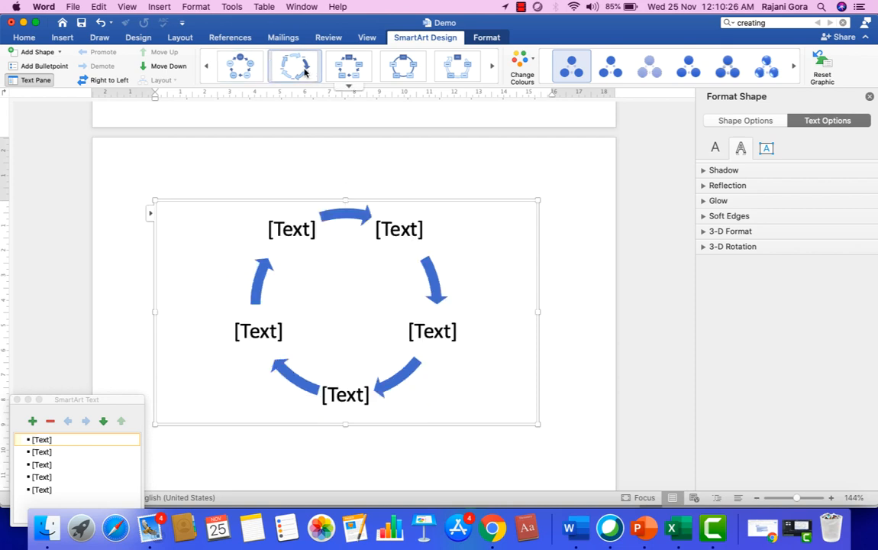
{"action": "left_click", "coordinate": [360, 67]}
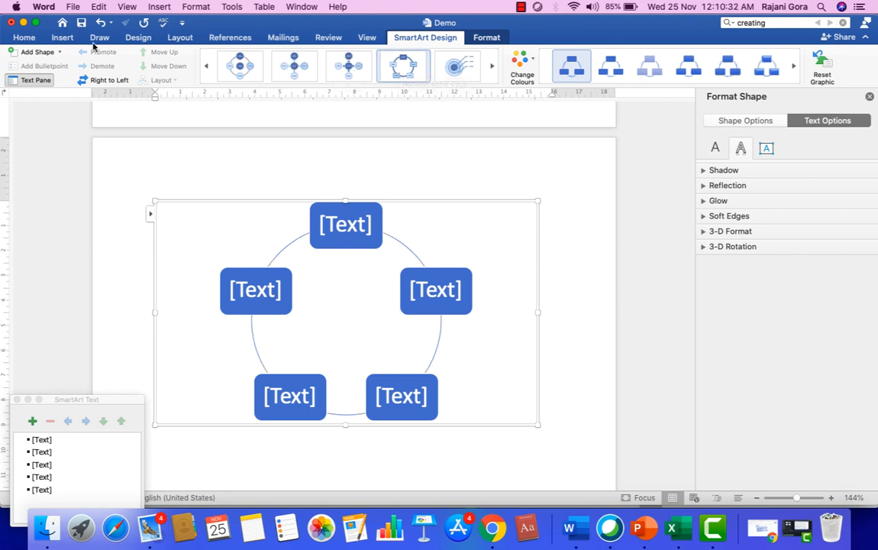
Switch the SmartArt layout to List > Basic Block List.
{"action": "left_click", "coordinate": [63, 40]}
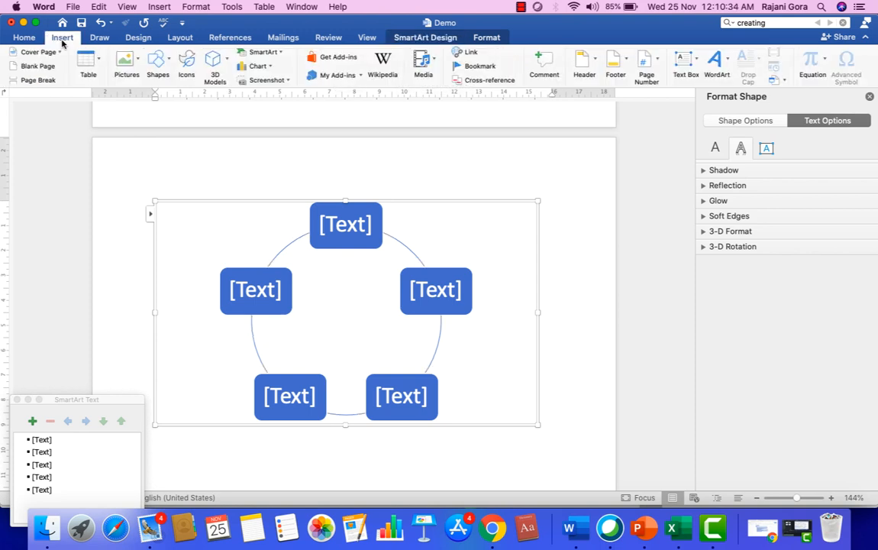
{"action": "left_click", "coordinate": [282, 53]}
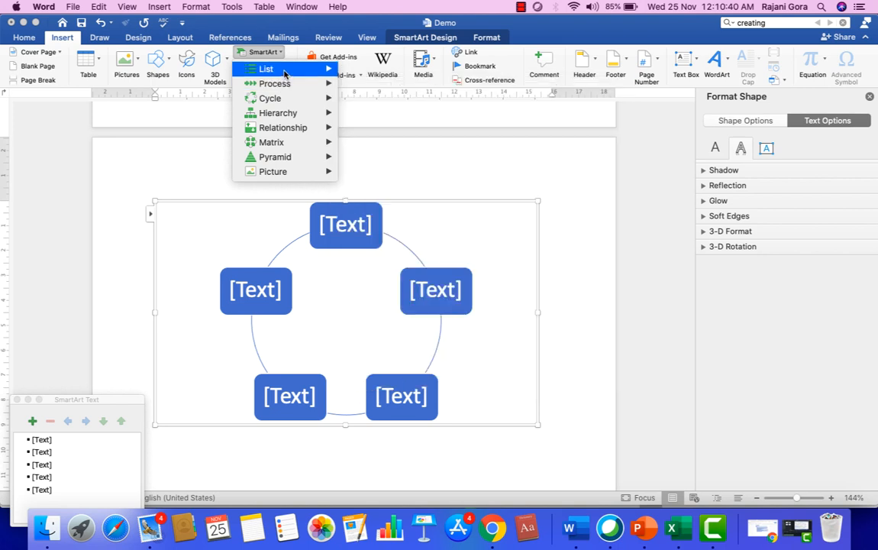
{"action": "mouse_move", "coordinate": [284, 71]}
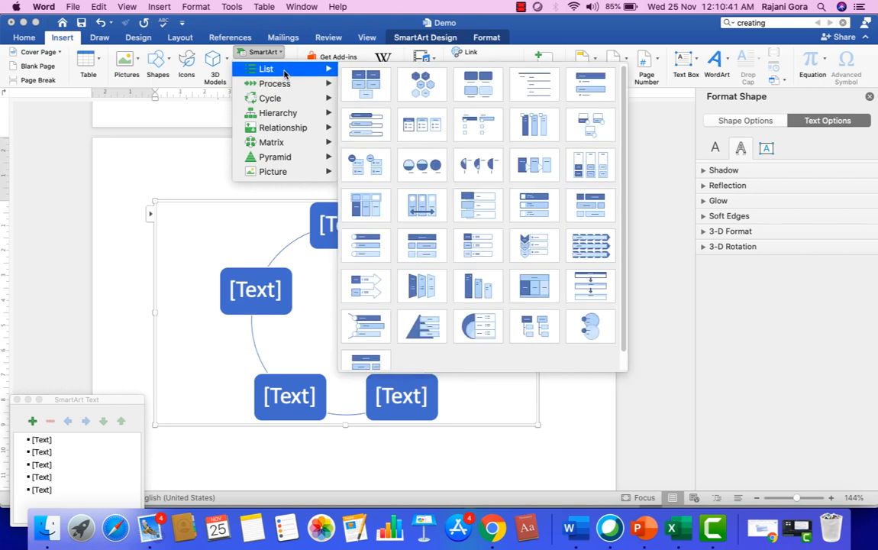
{"action": "left_click", "coordinate": [360, 79]}
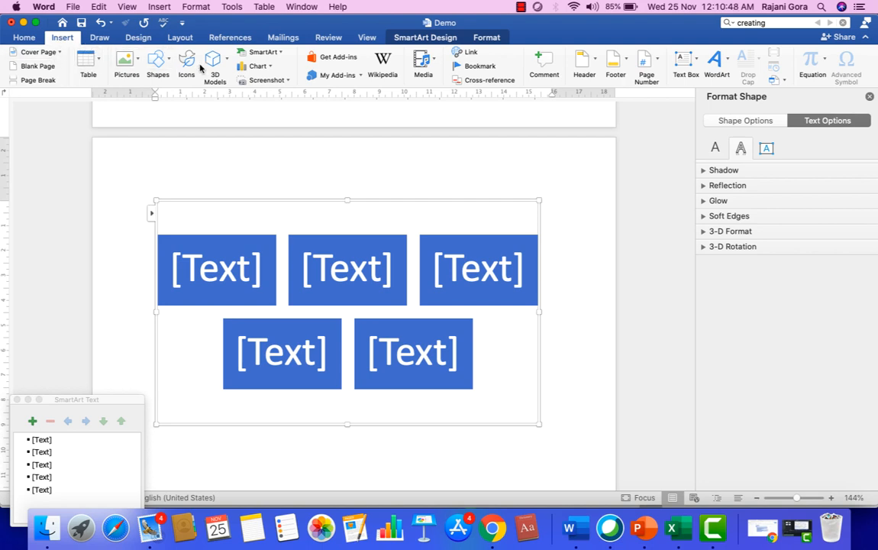
Switch the diagram to a stacked list with arrows and click its first text block.
{"action": "left_click", "coordinate": [263, 52]}
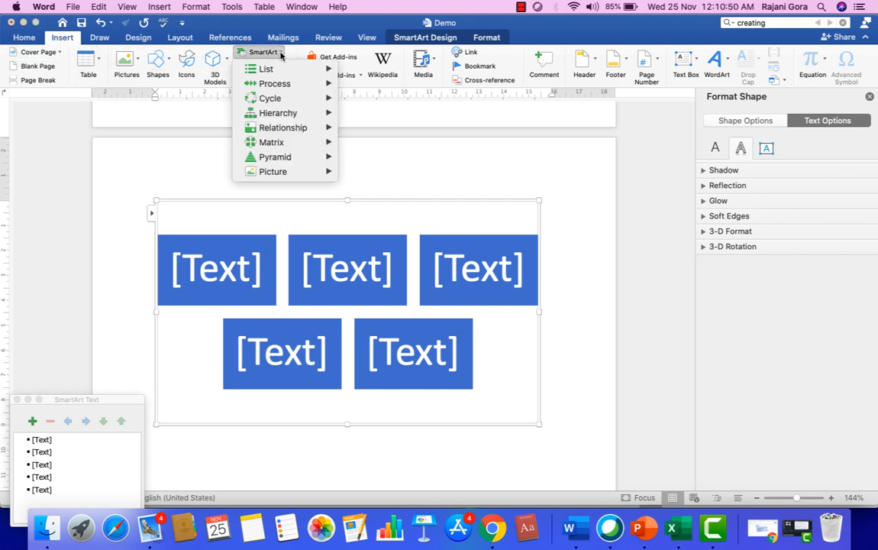
{"action": "mouse_move", "coordinate": [267, 69]}
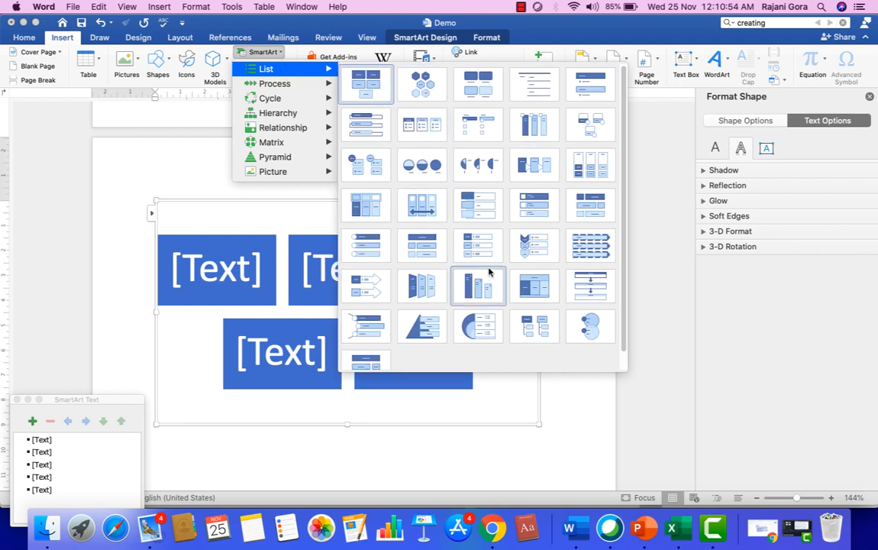
{"action": "scroll", "coordinate": [504, 243], "scroll_direction": "down", "scroll_amount": 1}
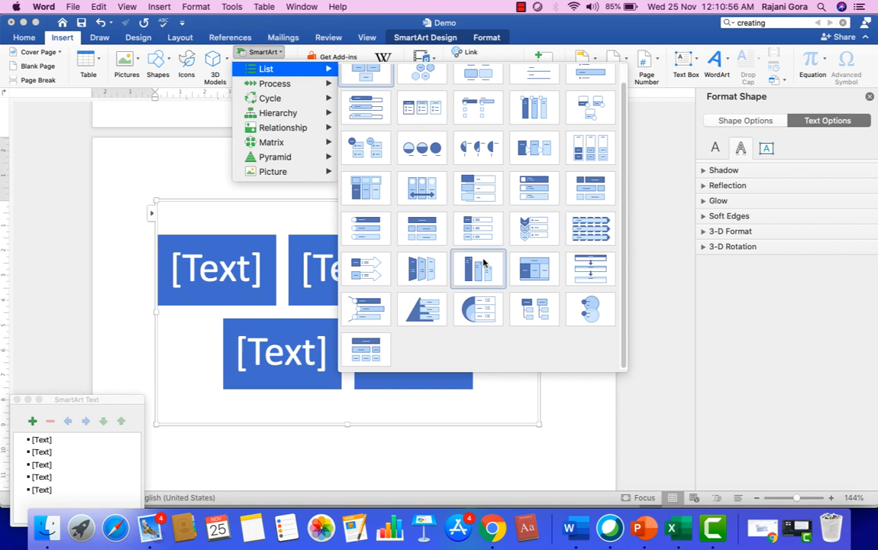
{"action": "left_click", "coordinate": [575, 265]}
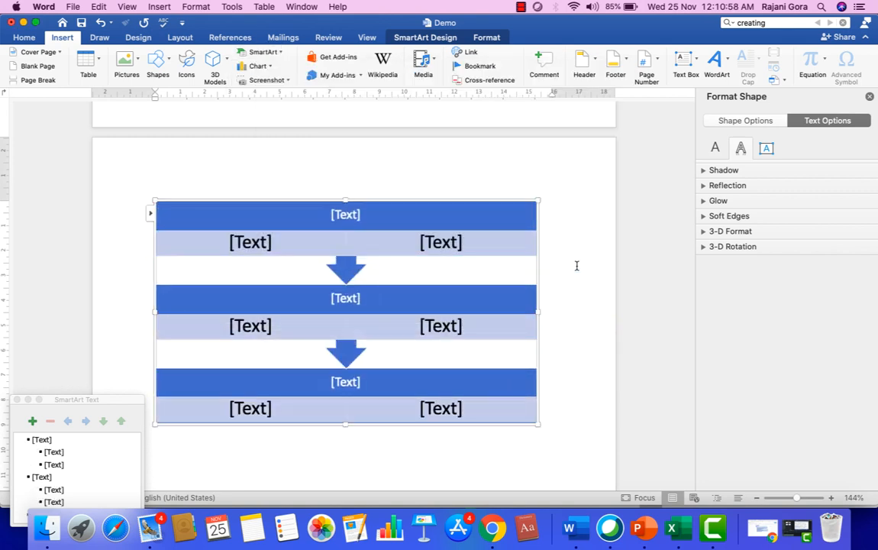
{"action": "scroll", "coordinate": [576, 265], "scroll_direction": "down", "scroll_amount": 4}
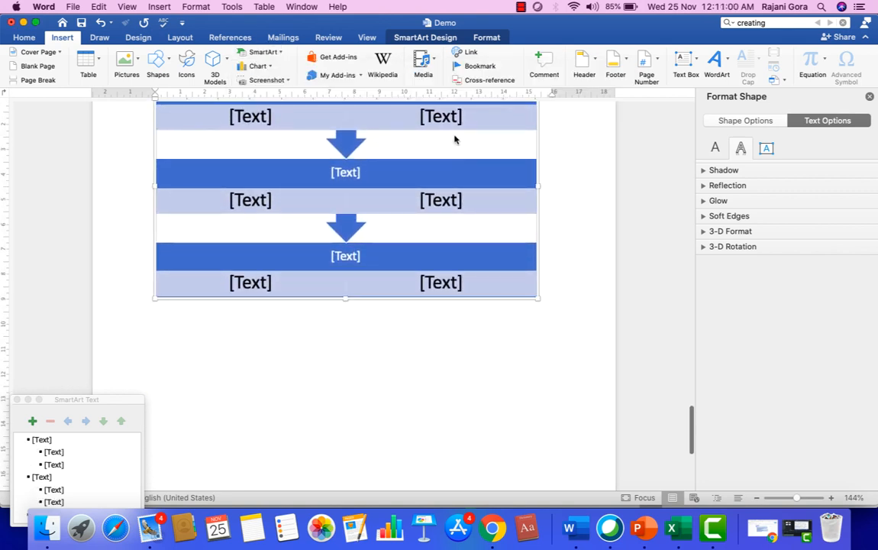
{"action": "scroll", "coordinate": [394, 261], "scroll_direction": "up", "scroll_amount": 6}
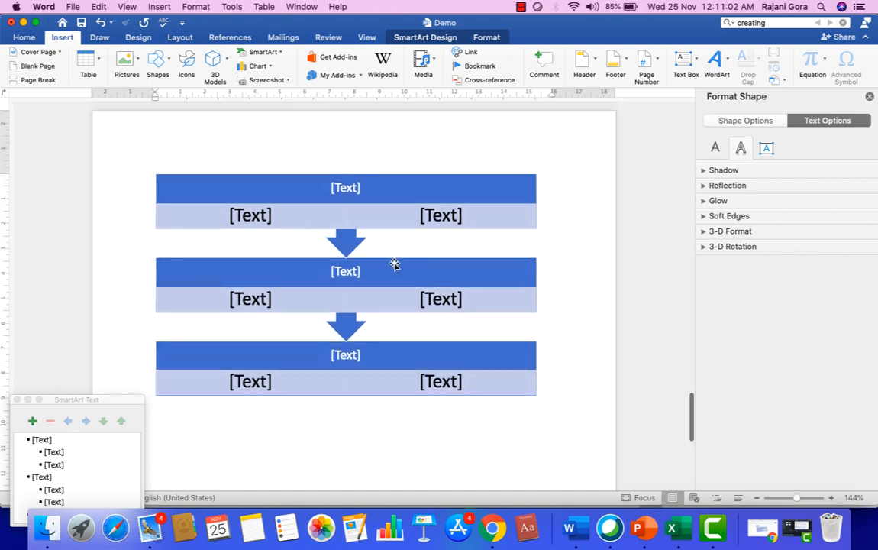
{"action": "scroll", "coordinate": [394, 266], "scroll_direction": "down", "scroll_amount": 3}
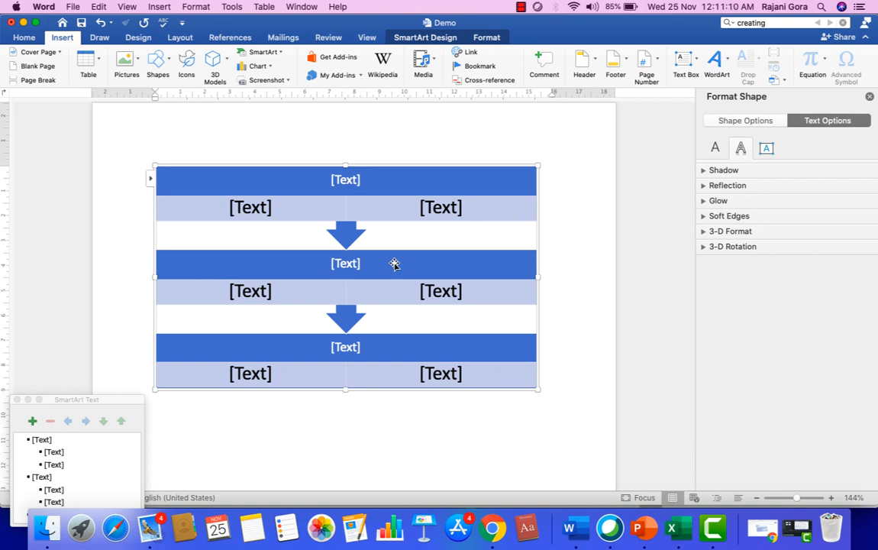
{"action": "left_click", "coordinate": [249, 207]}
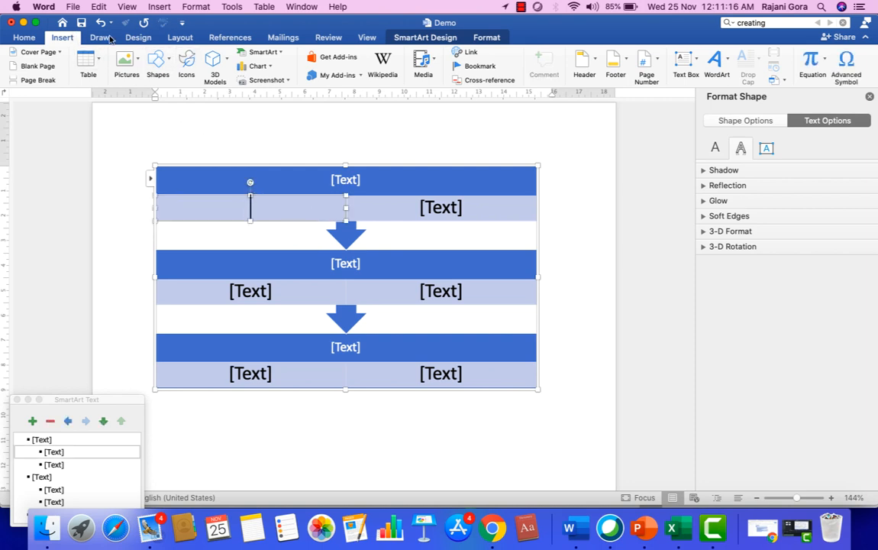
Change the diagram to a Basic Pyramid with three [Text] tiers.
{"action": "left_click", "coordinate": [282, 52]}
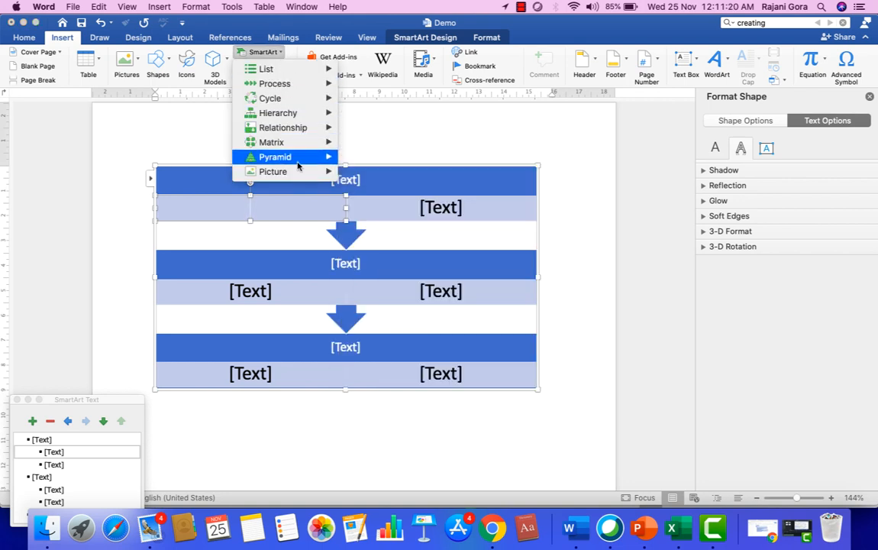
{"action": "mouse_move", "coordinate": [299, 165]}
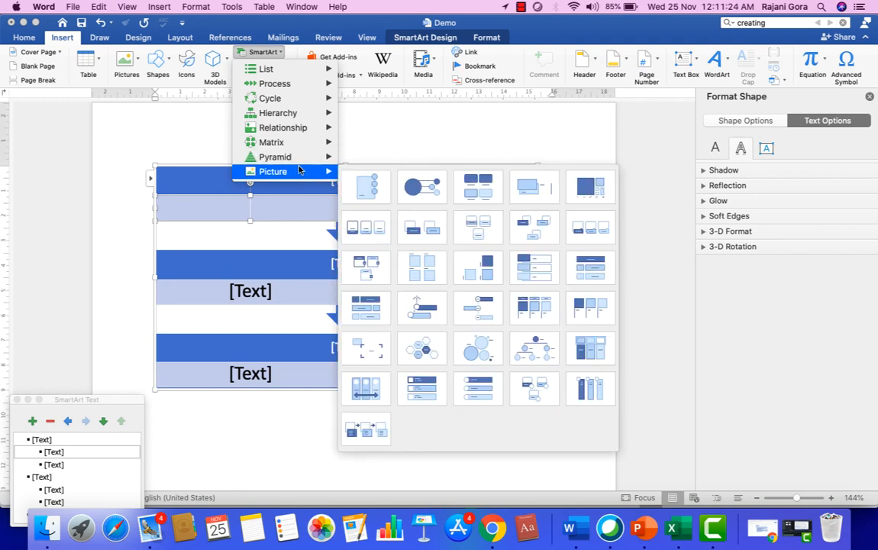
{"action": "mouse_move", "coordinate": [286, 142]}
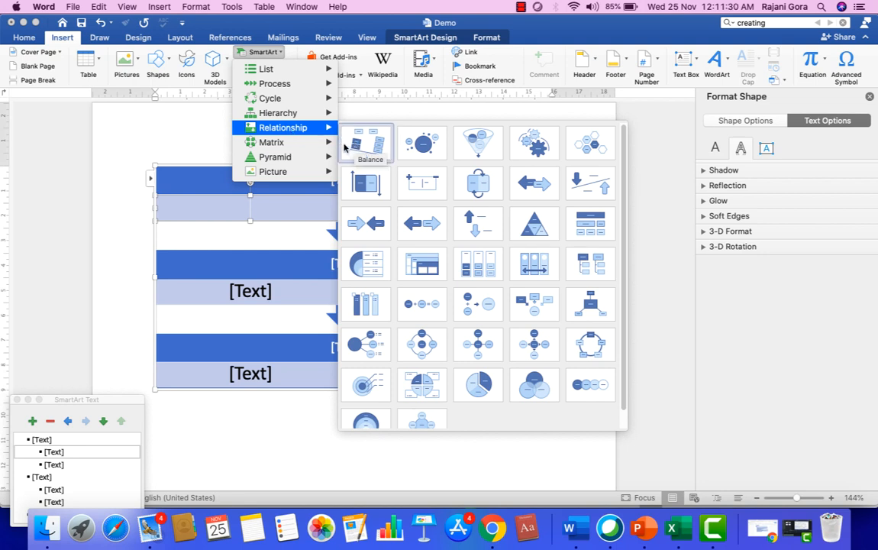
{"action": "left_click", "coordinate": [357, 170]}
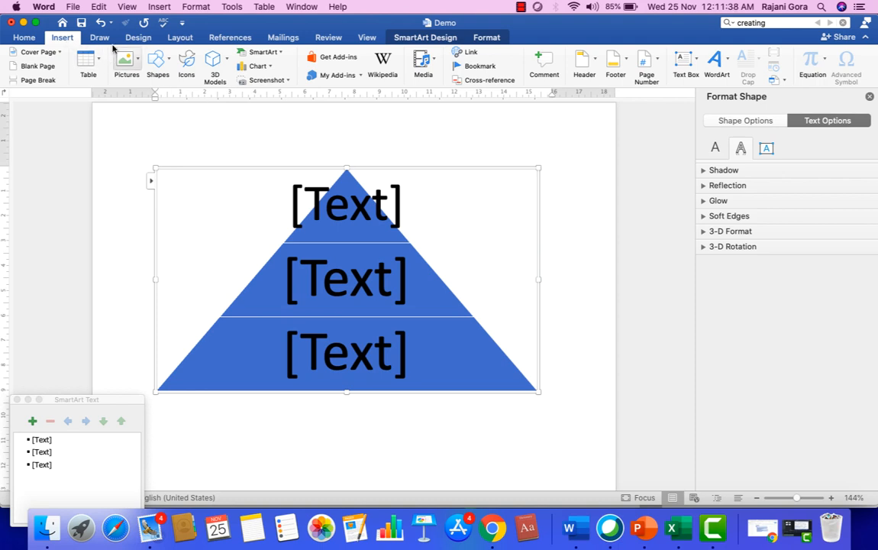
Start a Screen Clipping from the Screenshot dropdown.
{"action": "left_click", "coordinate": [287, 81]}
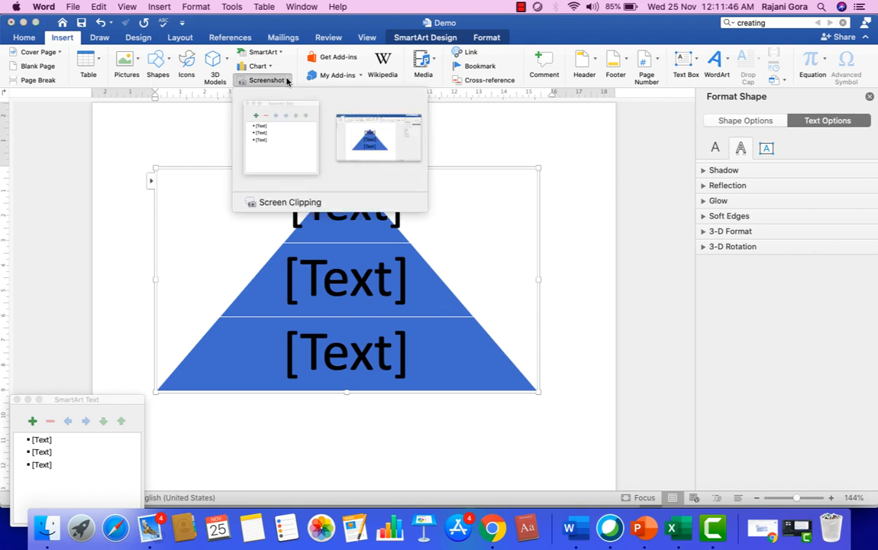
{"action": "left_click", "coordinate": [161, 111]}
{"action": "left_click", "coordinate": [286, 81]}
{"action": "left_click", "coordinate": [283, 204]}
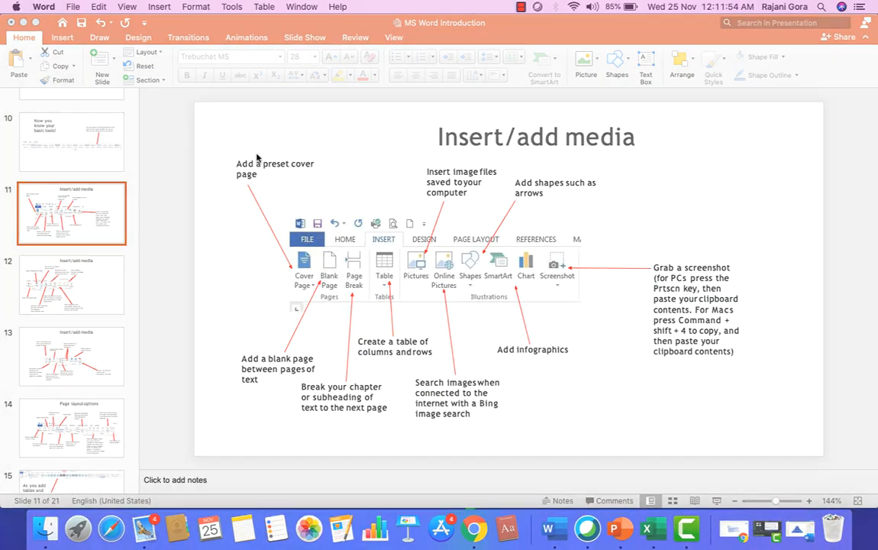
Capture the PowerPoint 'Insert/add media' slide area as a clip inserted into Word.
{"action": "left_click_drag", "start_coordinate": [224, 121], "coordinate": [776, 433]}
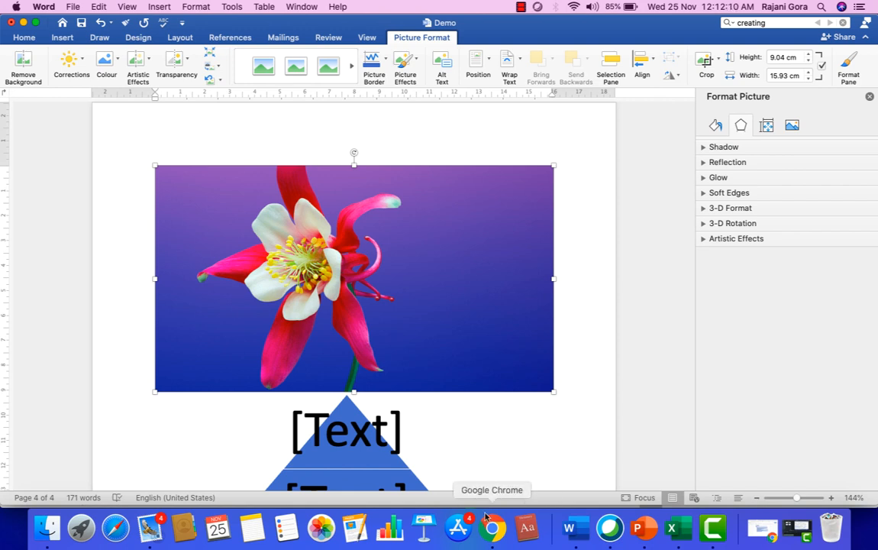
{"action": "scroll", "coordinate": [401, 289], "scroll_direction": "down", "scroll_amount": 5}
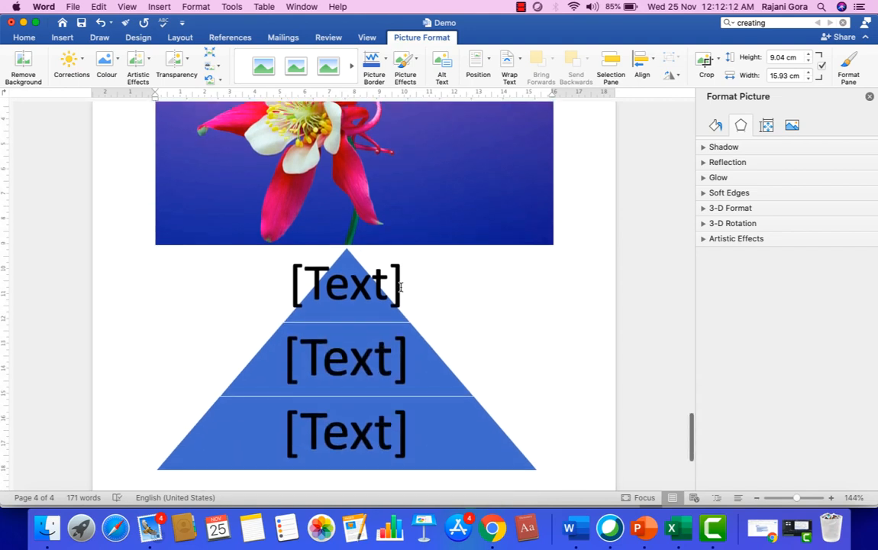
{"action": "scroll", "coordinate": [401, 288], "scroll_direction": "up", "scroll_amount": 5}
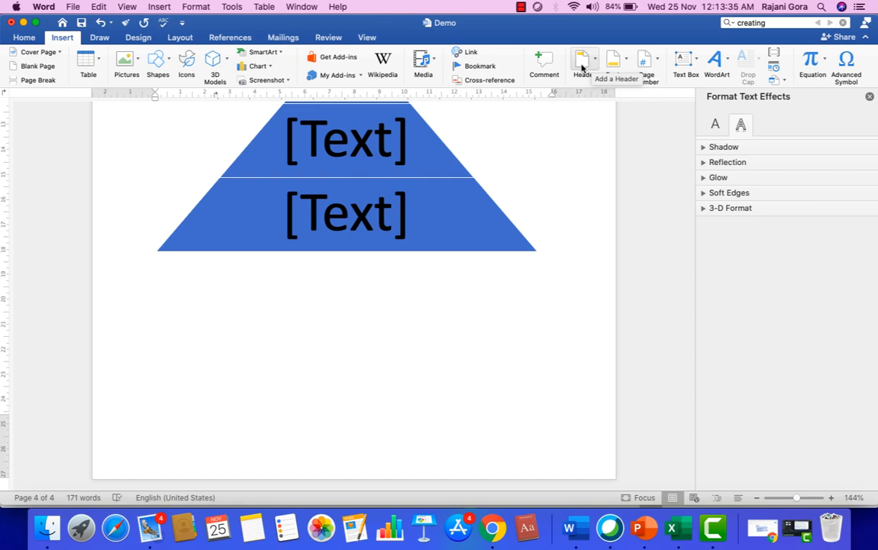
Insert a blank header from the Header gallery.
{"action": "left_click", "coordinate": [583, 66]}
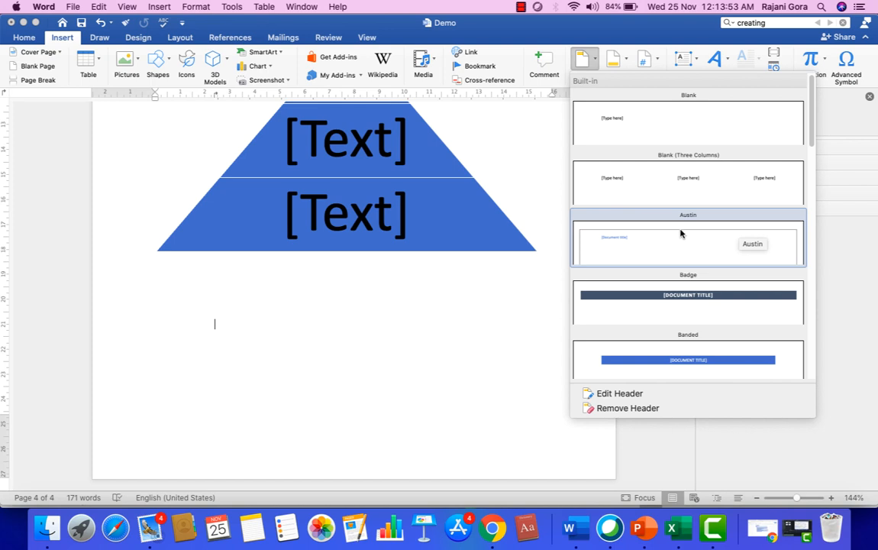
{"action": "left_click", "coordinate": [657, 143]}
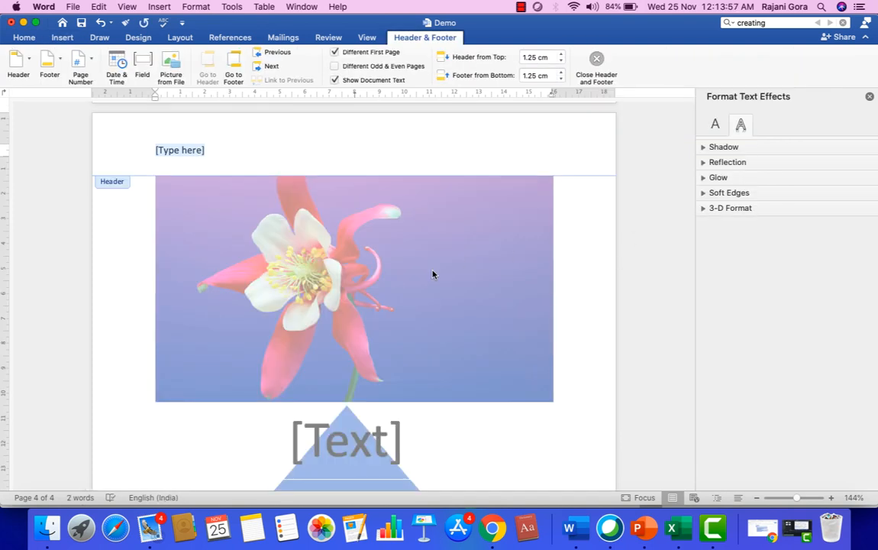
{"action": "scroll", "coordinate": [432, 274], "scroll_direction": "down", "scroll_amount": 5}
{"action": "scroll", "coordinate": [432, 274], "scroll_direction": "up", "scroll_amount": 10}
{"action": "scroll", "coordinate": [433, 274], "scroll_direction": "up", "scroll_amount": 3}
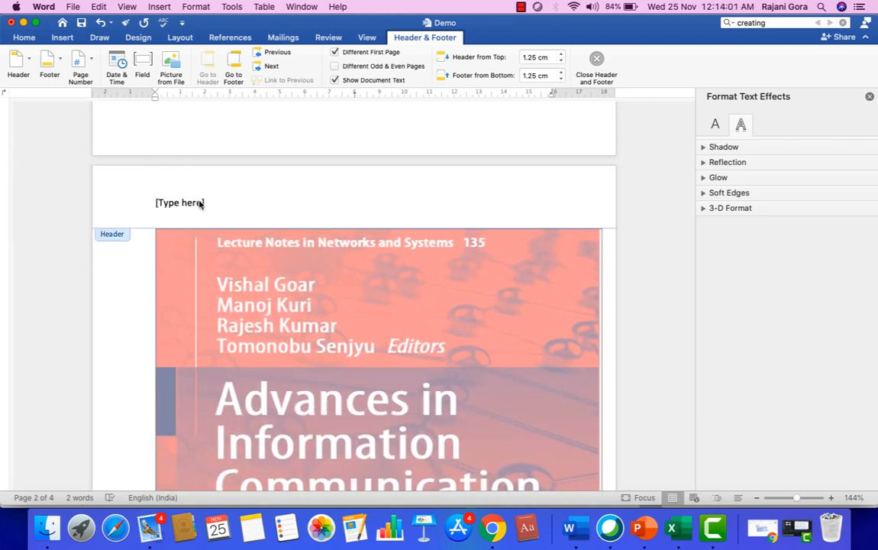
{"action": "scroll", "coordinate": [197, 200], "scroll_direction": "up", "scroll_amount": 15}
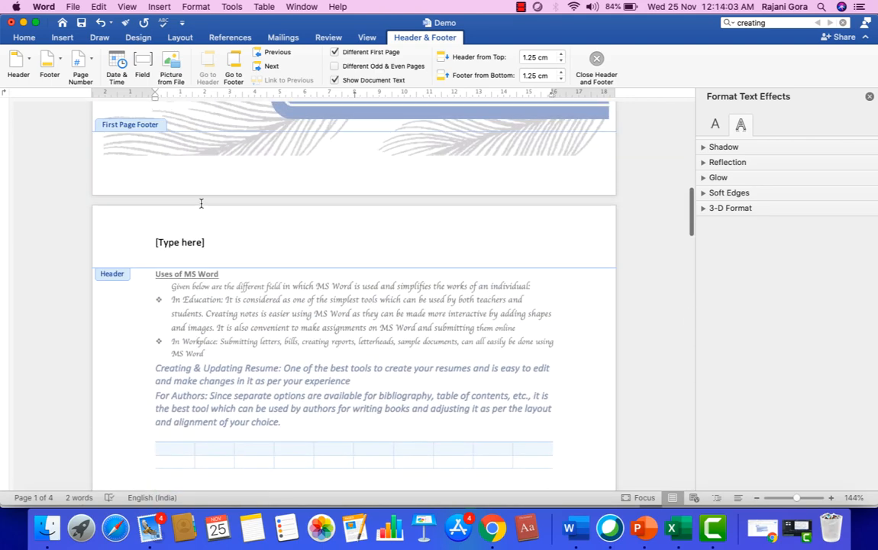
{"action": "scroll", "coordinate": [201, 203], "scroll_direction": "up", "scroll_amount": 15}
{"action": "scroll", "coordinate": [201, 204], "scroll_direction": "down", "scroll_amount": 20}
{"action": "scroll", "coordinate": [200, 191], "scroll_direction": "down", "scroll_amount": 5}
Replace the header's [Type here] placeholder with 'MS Word'.
{"action": "left_click", "coordinate": [211, 162]}
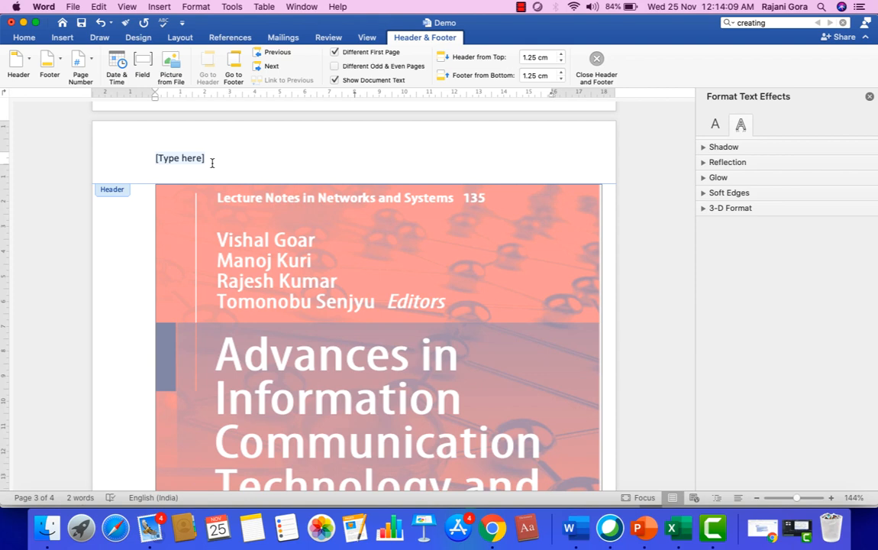
{"action": "key", "text": "BackSpace"}
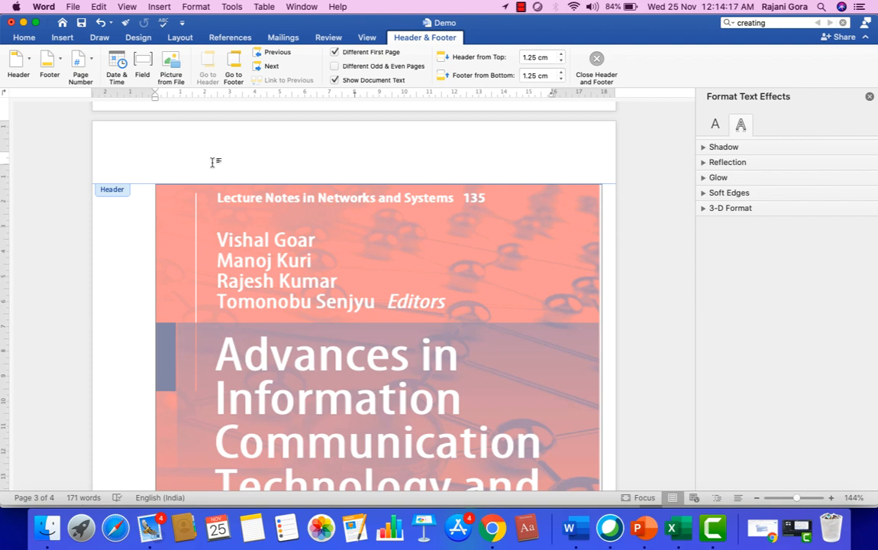
{"action": "type", "text": "MS Wo"}
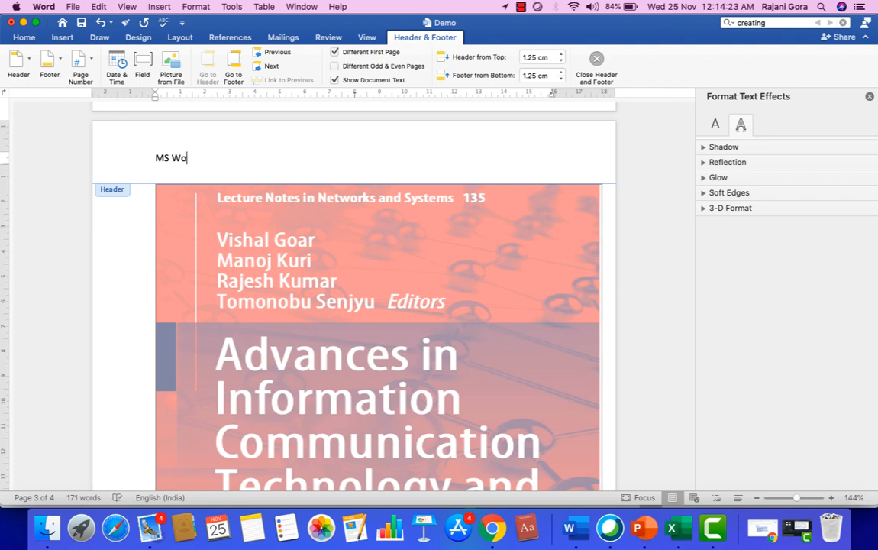
{"action": "type", "text": "rd"}
Leave the header and insert a footer, clearing its placeholder text.
{"action": "double_click", "coordinate": [136, 232]}
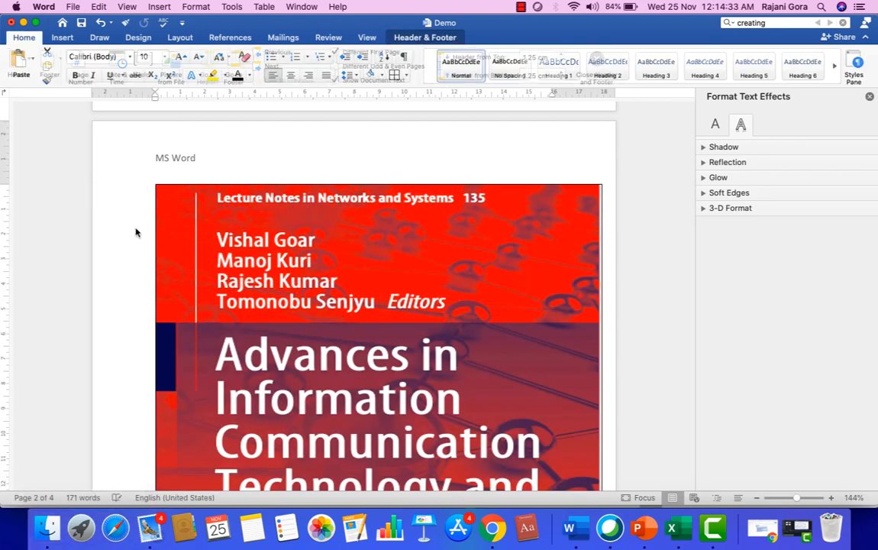
{"action": "scroll", "coordinate": [133, 233], "scroll_direction": "down", "scroll_amount": 4}
{"action": "scroll", "coordinate": [136, 233], "scroll_direction": "down", "scroll_amount": 10}
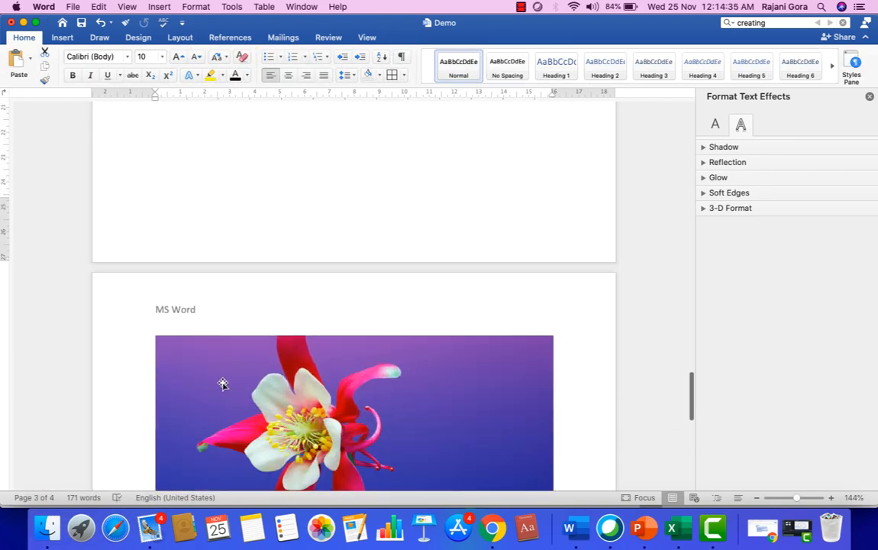
{"action": "scroll", "coordinate": [222, 382], "scroll_direction": "down", "scroll_amount": 8}
{"action": "scroll", "coordinate": [222, 382], "scroll_direction": "down", "scroll_amount": 3}
{"action": "scroll", "coordinate": [222, 382], "scroll_direction": "up", "scroll_amount": 10}
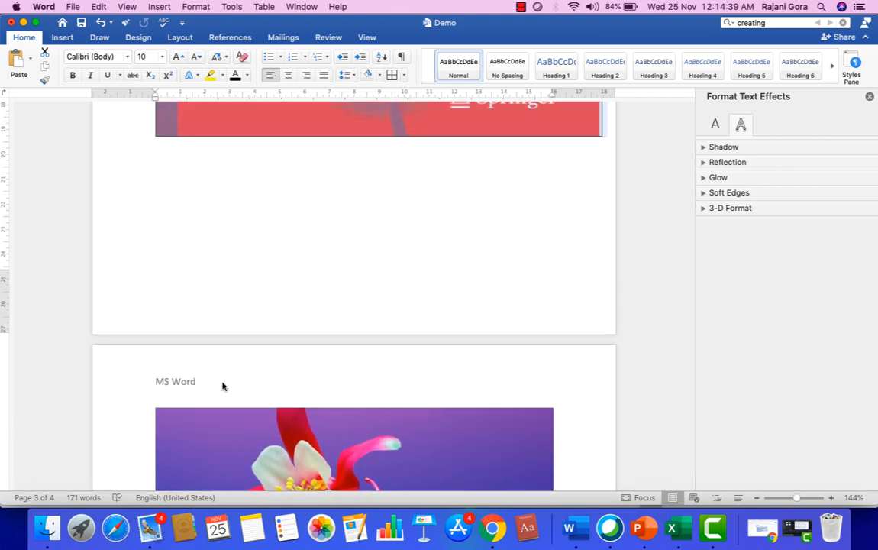
{"action": "left_click", "coordinate": [61, 38]}
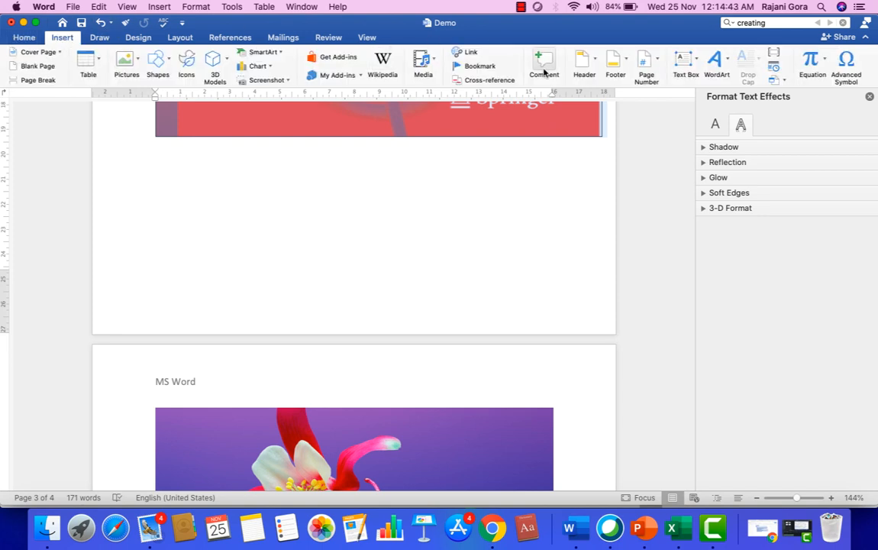
{"action": "left_click", "coordinate": [616, 74]}
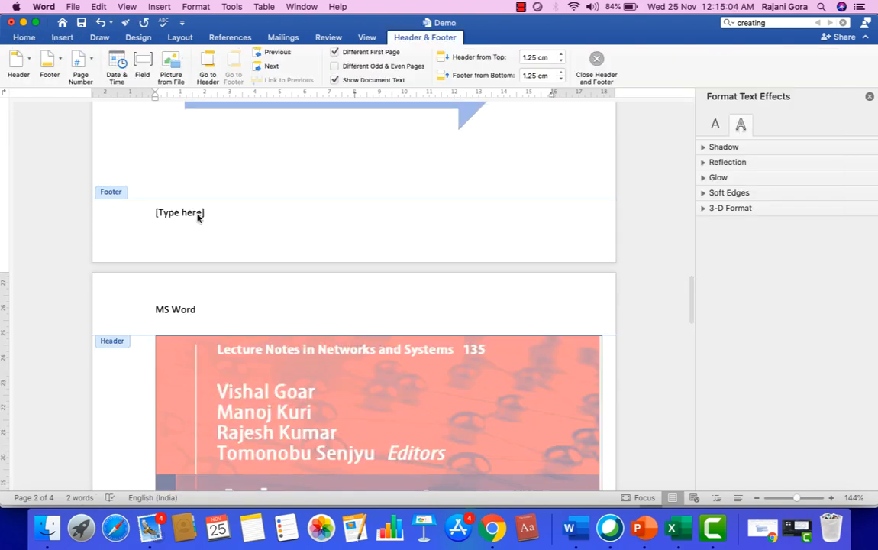
{"action": "left_click", "coordinate": [197, 217]}
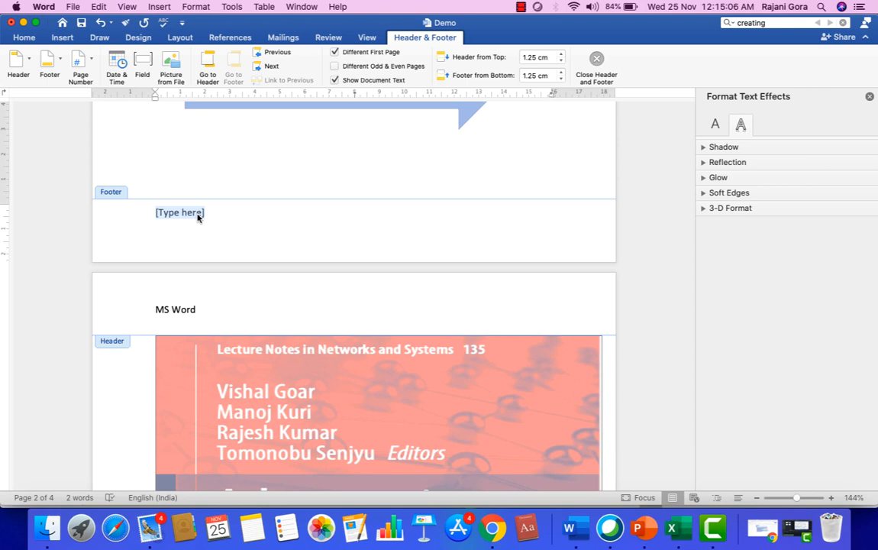
{"action": "key", "text": "BackSpace"}
Type 'Demo' in the footer with 1 on the line below.
{"action": "type", "text": "1"}
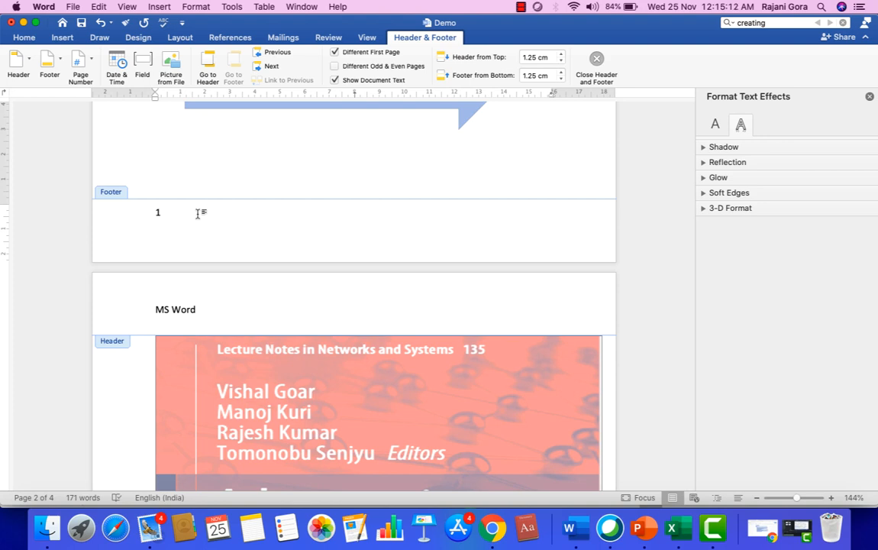
{"action": "key", "text": "BackSpace"}
{"action": "scroll", "coordinate": [198, 204], "scroll_direction": "down", "scroll_amount": 1}
{"action": "type", "text": "De"}
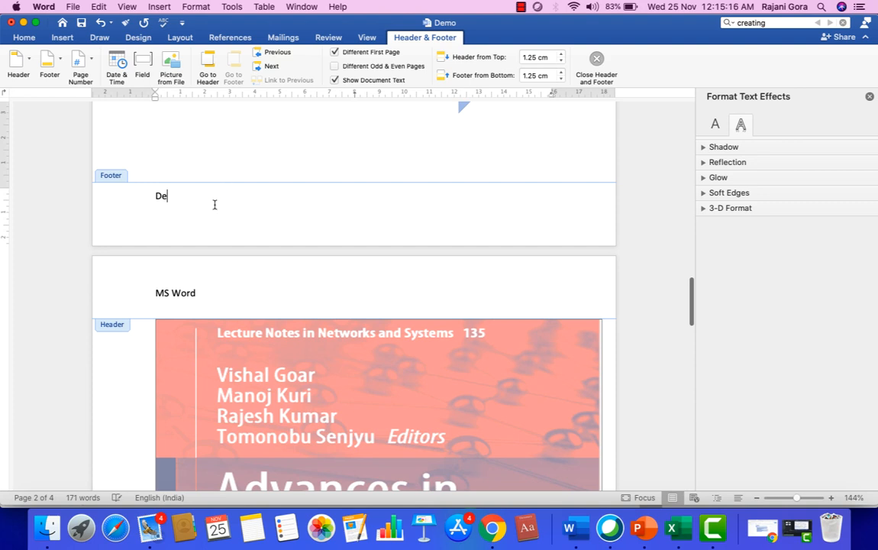
{"action": "type", "text": "mo"}
{"action": "key", "text": "Return"}
{"action": "type", "text": "1"}
{"action": "key", "text": "Return"}
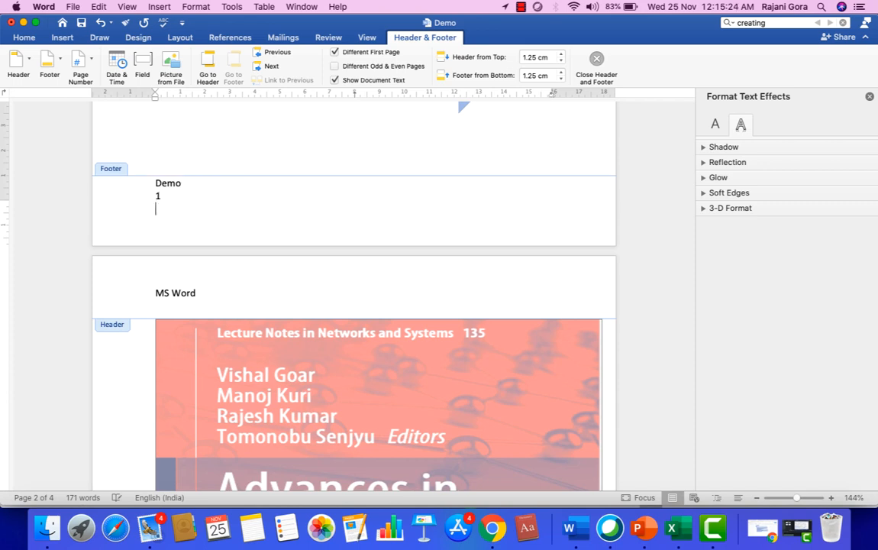
Close the footer and review all pages showing the 'MS Word' header and 'Demo' footer.
{"action": "double_click", "coordinate": [272, 115]}
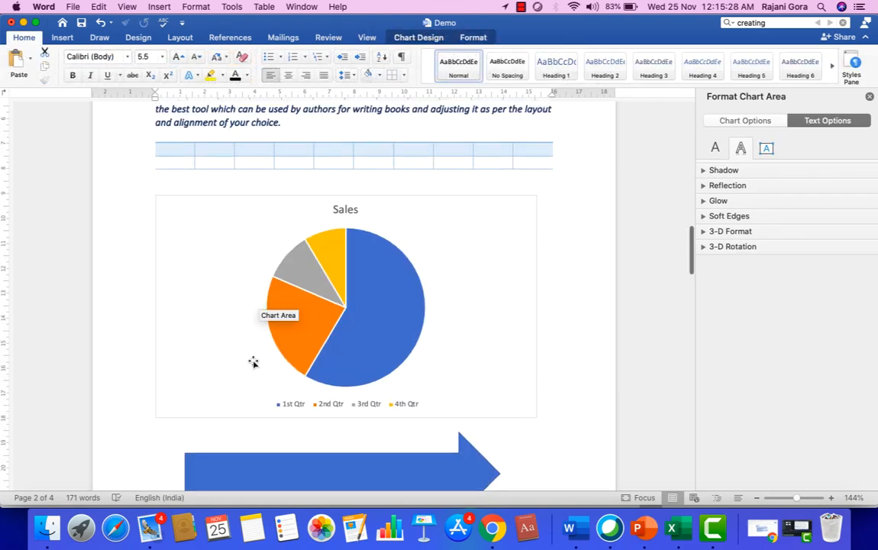
{"action": "scroll", "coordinate": [253, 361], "scroll_direction": "down", "scroll_amount": 10}
{"action": "scroll", "coordinate": [253, 362], "scroll_direction": "down", "scroll_amount": 15}
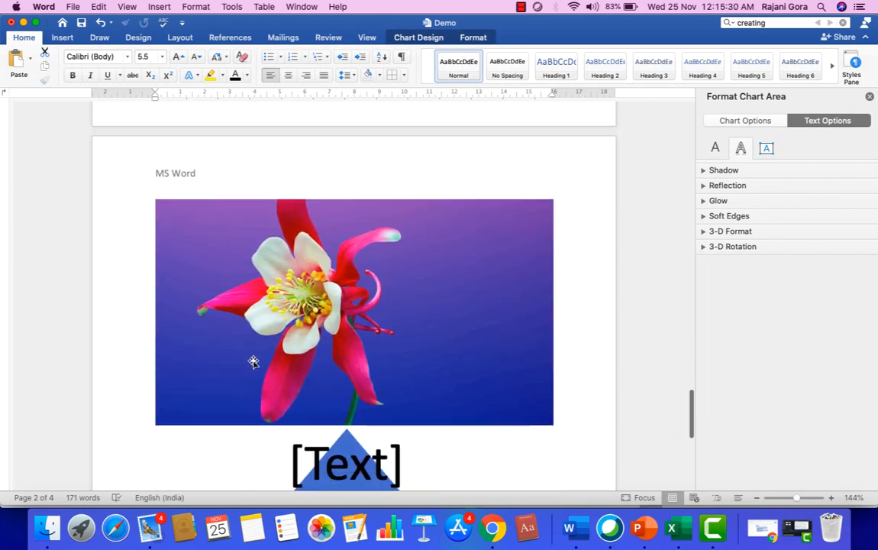
{"action": "scroll", "coordinate": [253, 361], "scroll_direction": "down", "scroll_amount": 10}
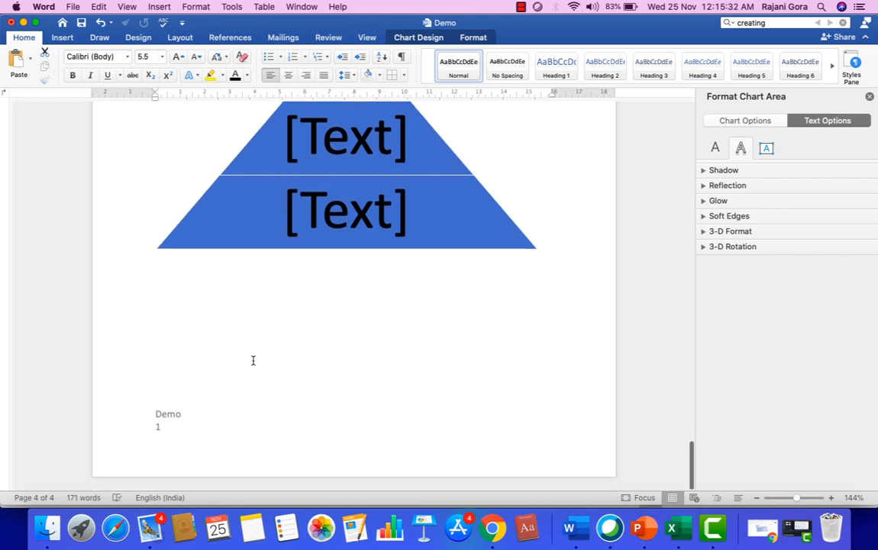
{"action": "scroll", "coordinate": [171, 421], "scroll_direction": "up", "scroll_amount": 10}
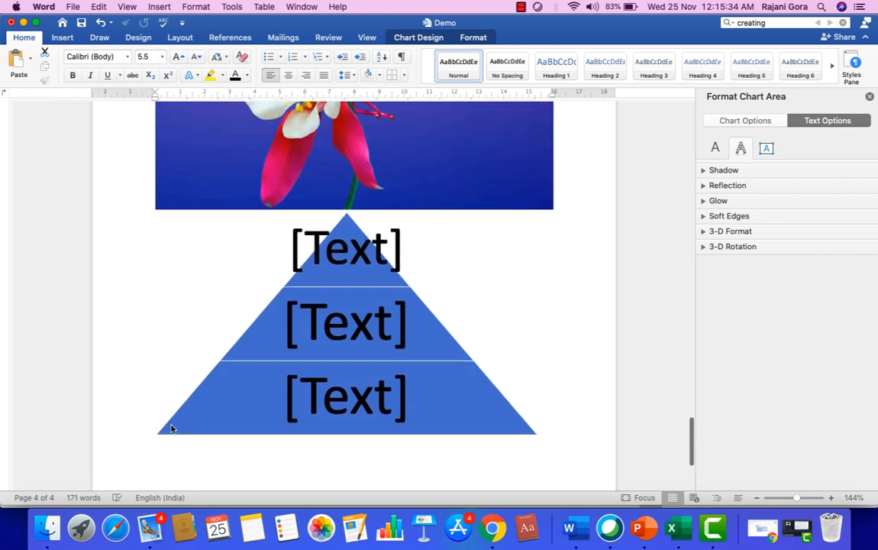
{"action": "scroll", "coordinate": [171, 426], "scroll_direction": "up", "scroll_amount": 15}
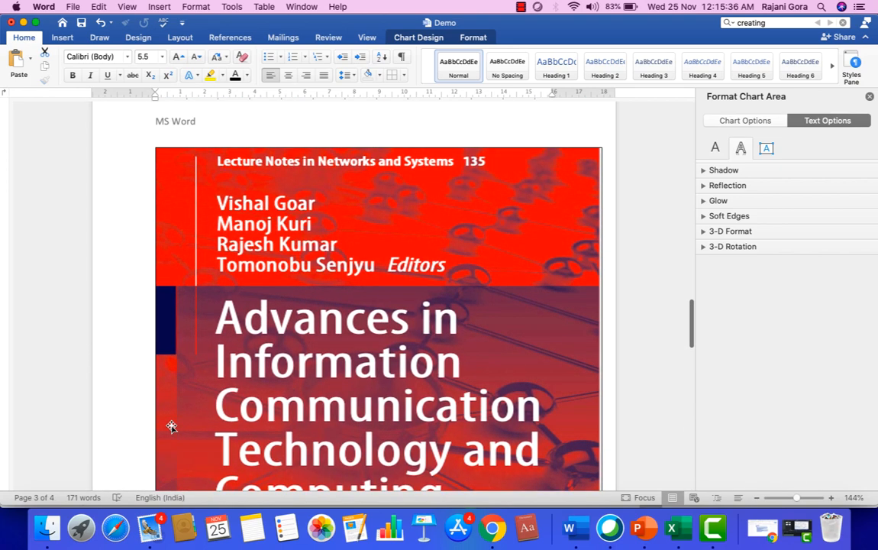
{"action": "scroll", "coordinate": [171, 426], "scroll_direction": "up", "scroll_amount": 3}
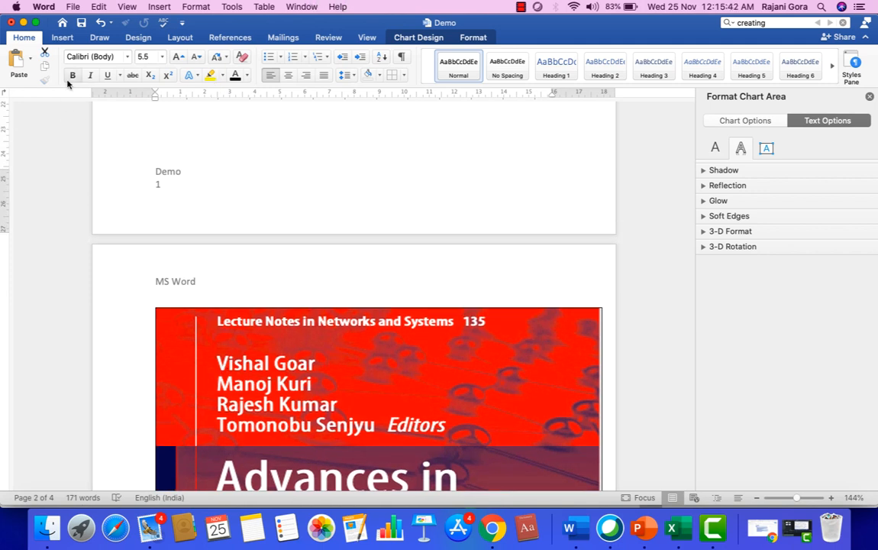
{"action": "left_click", "coordinate": [64, 38]}
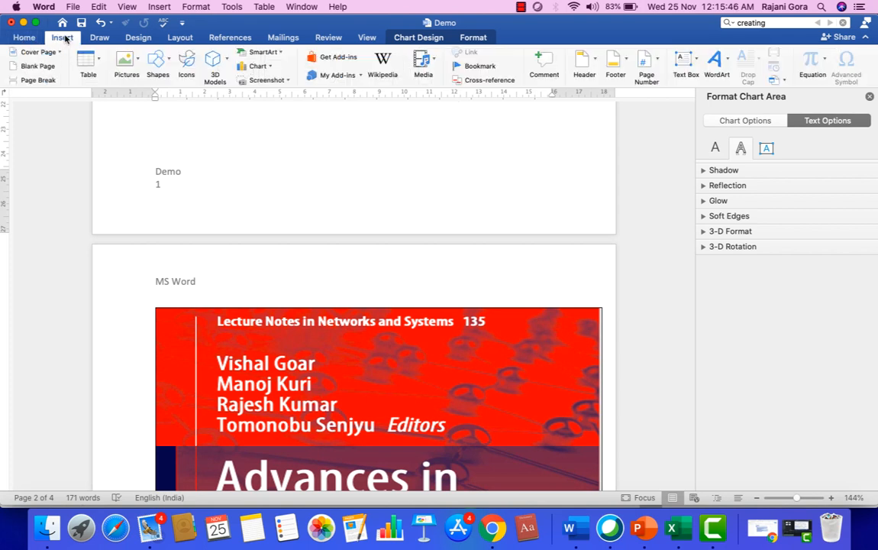
Add left-aligned bottom-of-page numbers to the footer and check pages 1, 2 and 3.
{"action": "left_click", "coordinate": [656, 65]}
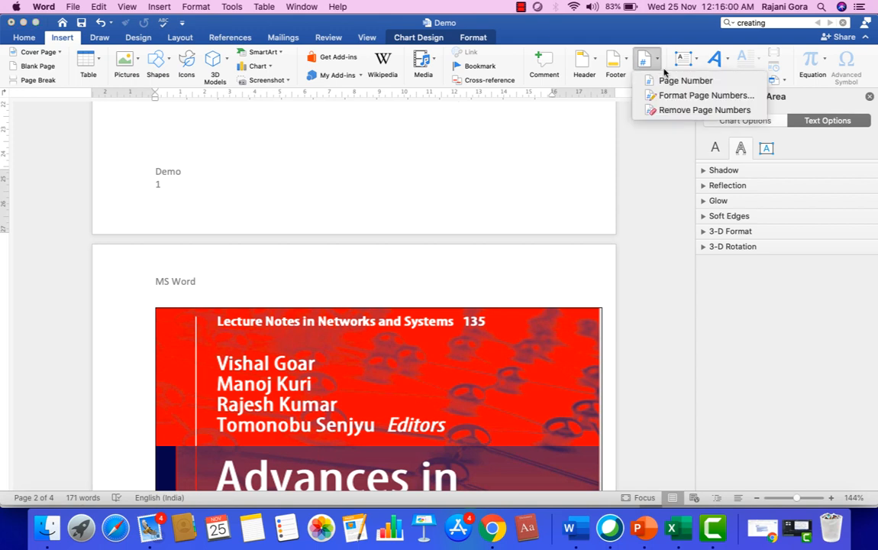
{"action": "left_click", "coordinate": [680, 80]}
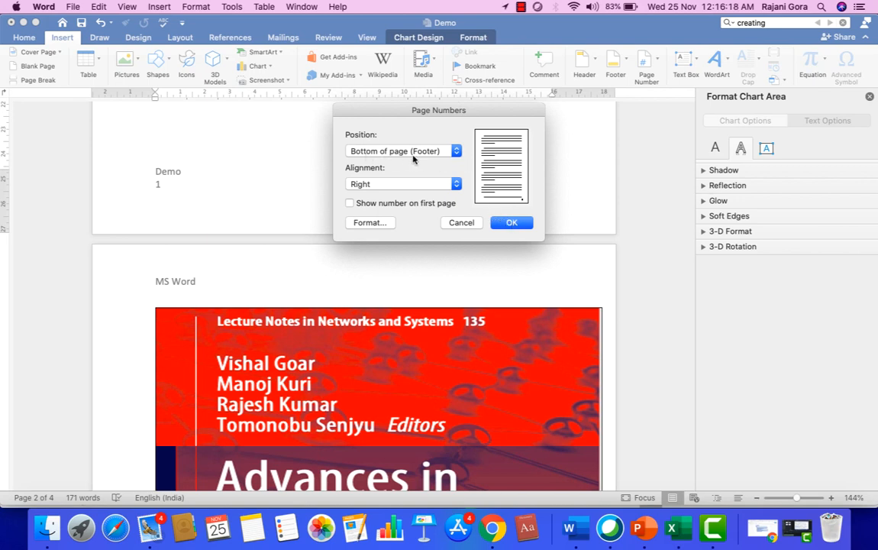
{"action": "left_click", "coordinate": [388, 183]}
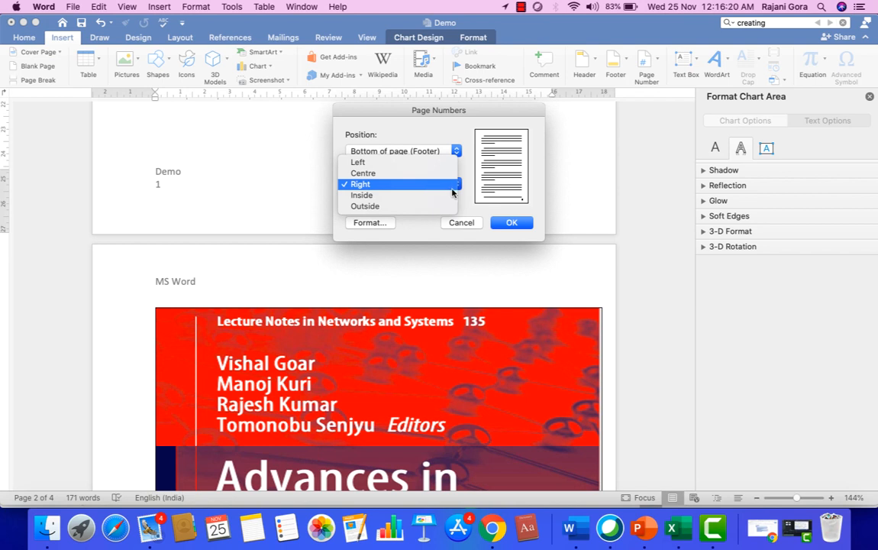
{"action": "left_click", "coordinate": [394, 164]}
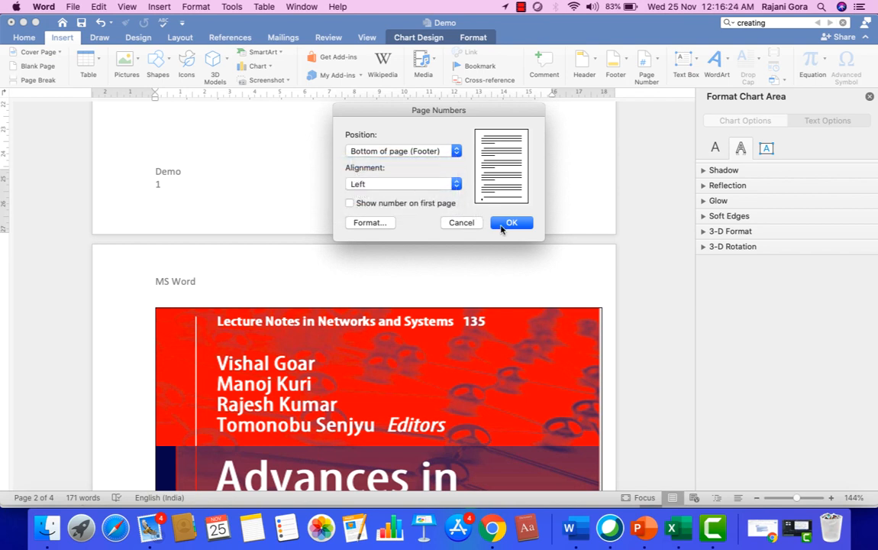
{"action": "left_click", "coordinate": [510, 222]}
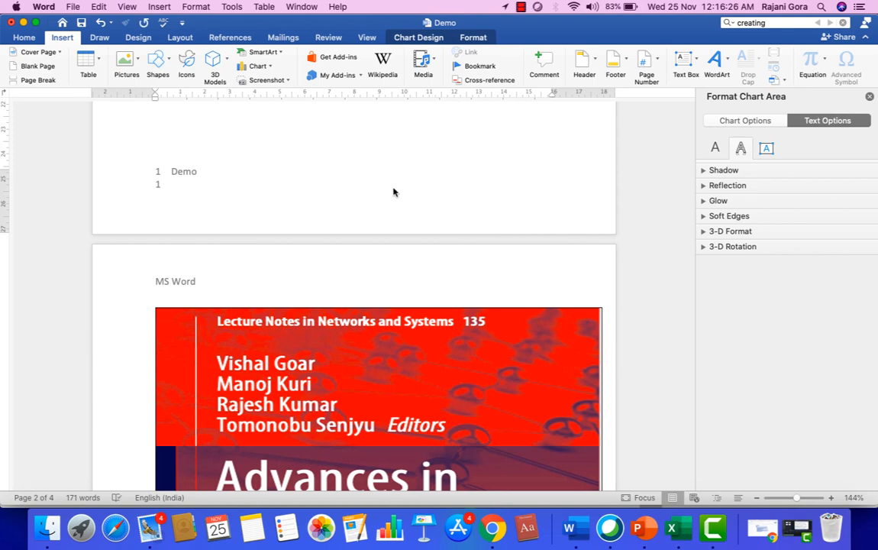
{"action": "scroll", "coordinate": [392, 212], "scroll_direction": "down", "scroll_amount": 10}
{"action": "scroll", "coordinate": [392, 212], "scroll_direction": "down", "scroll_amount": 5}
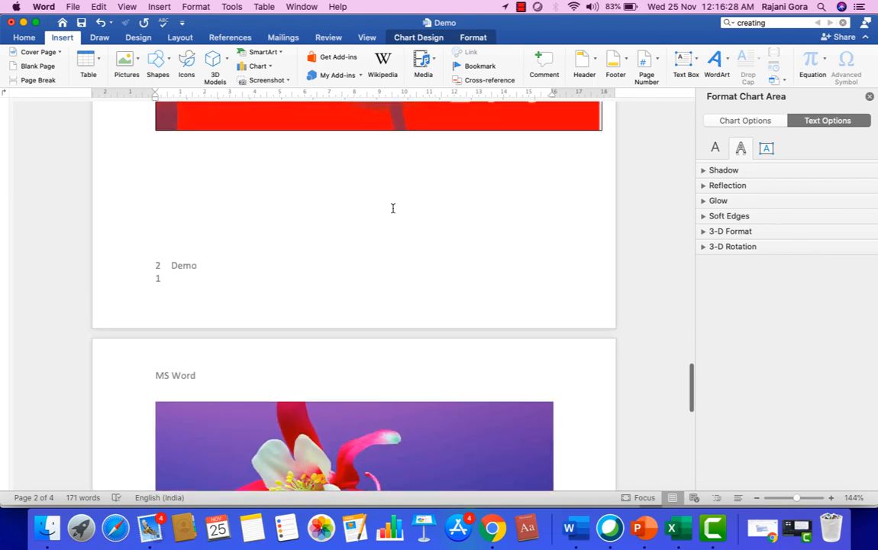
{"action": "scroll", "coordinate": [158, 261], "scroll_direction": "down", "scroll_amount": 1}
{"action": "scroll", "coordinate": [158, 261], "scroll_direction": "down", "scroll_amount": 10}
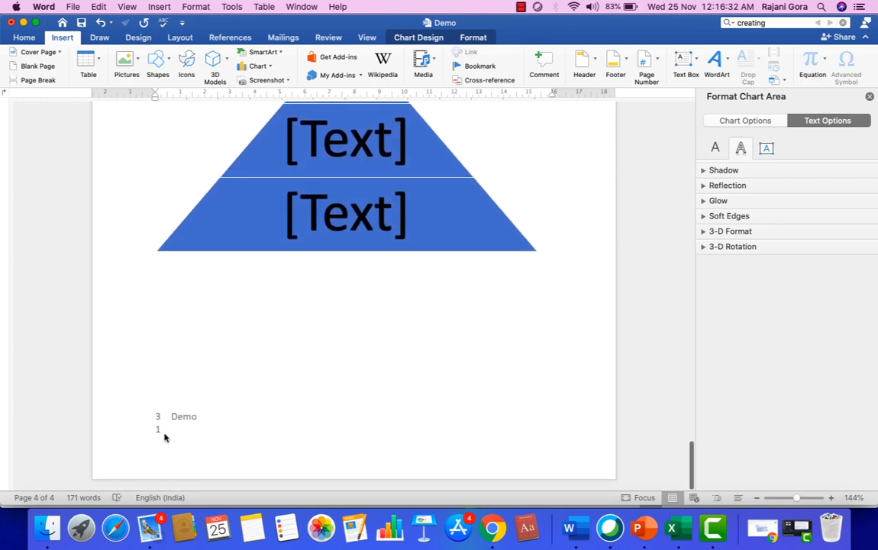
{"action": "scroll", "coordinate": [165, 435], "scroll_direction": "up", "scroll_amount": 20}
{"action": "scroll", "coordinate": [165, 435], "scroll_direction": "up", "scroll_amount": 5}
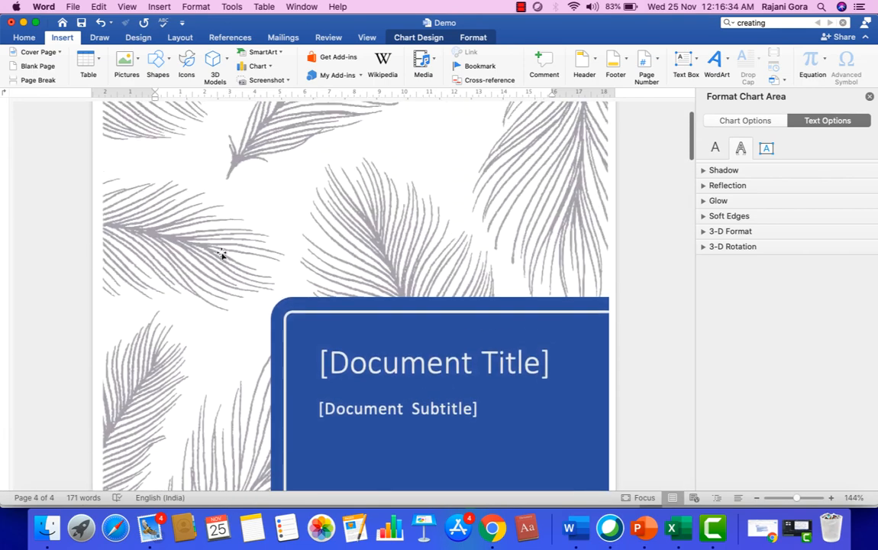